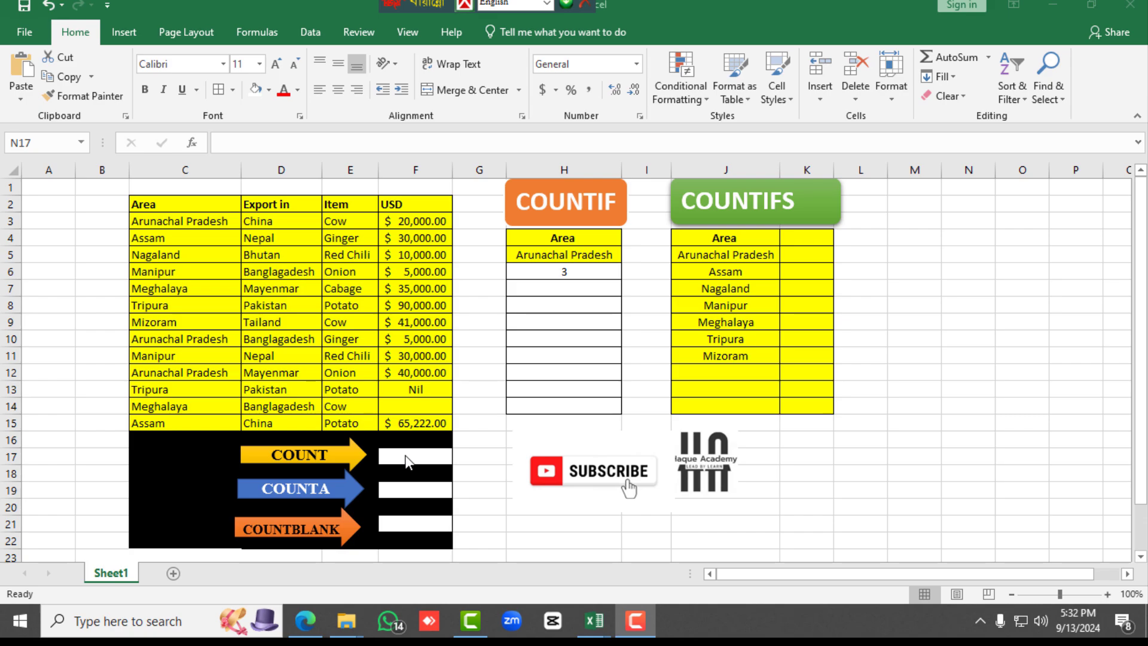
Enter =COUNT(F3:F15) in cell F17 to count the numeric entries in the USD column
double_click(407, 457)
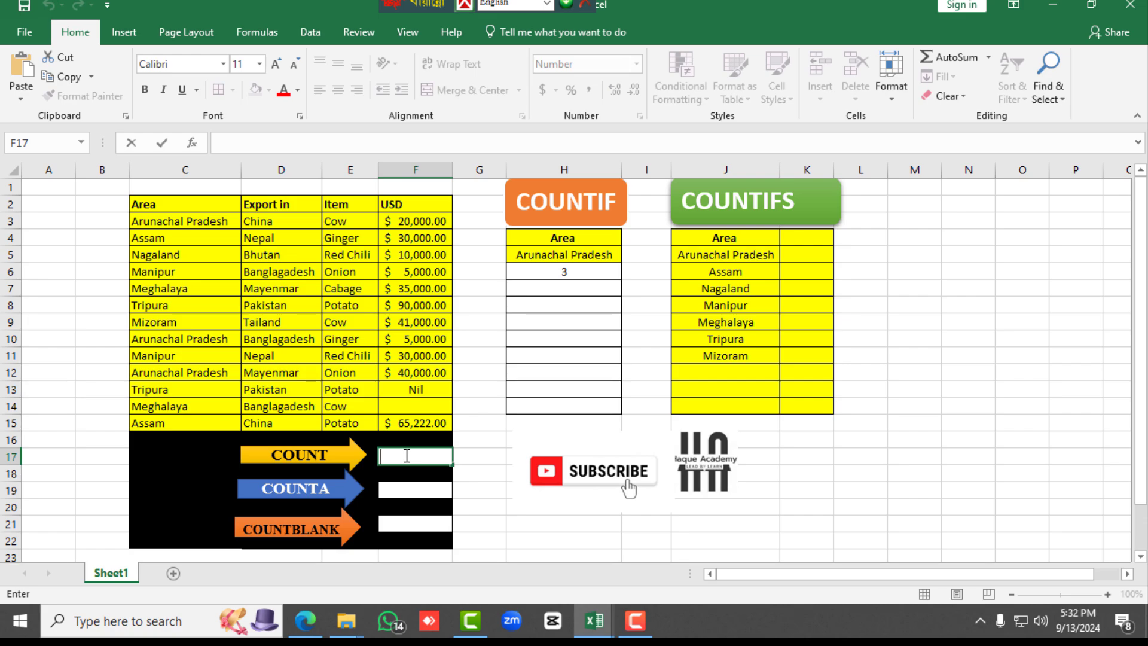
type("=")
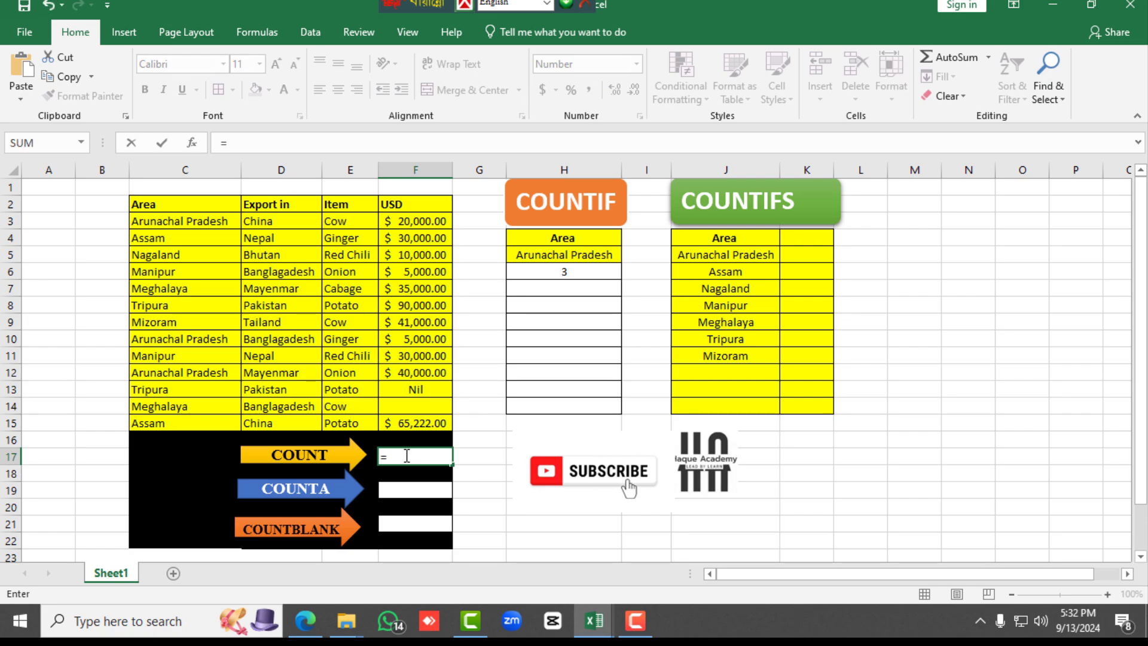
type("CO")
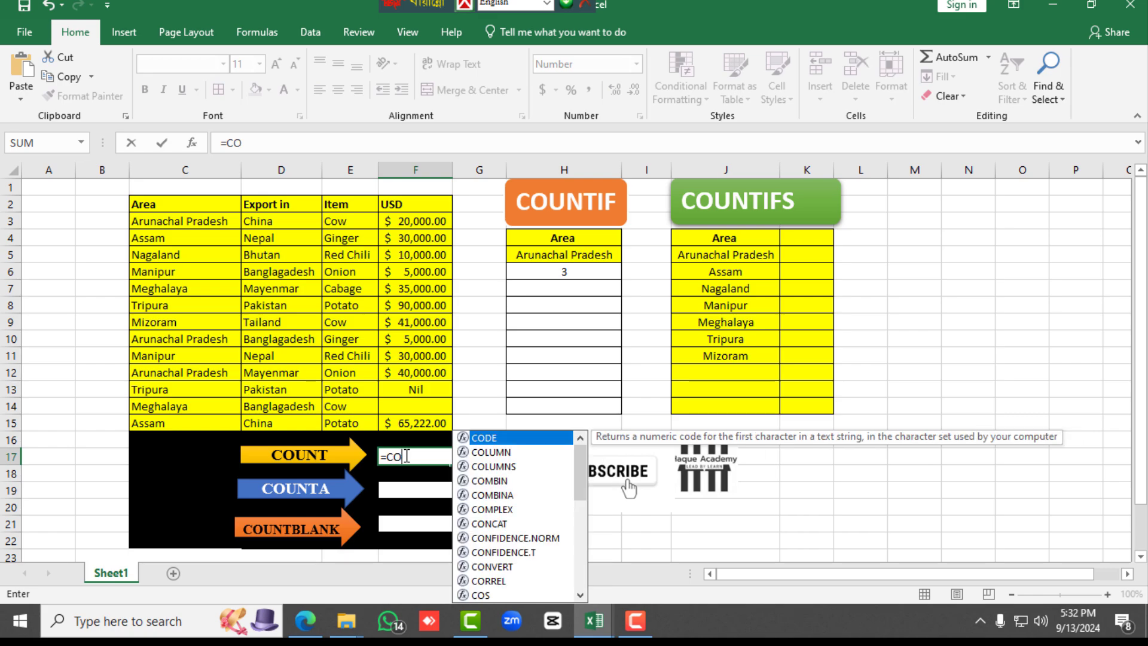
type("U")
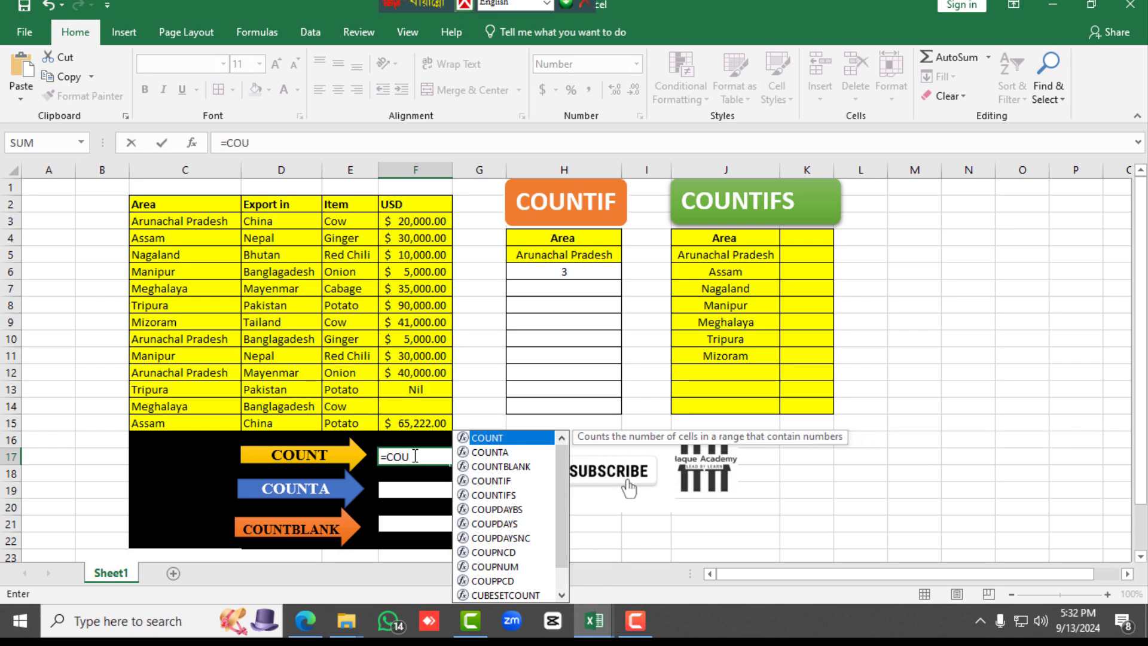
double_click(515, 439)
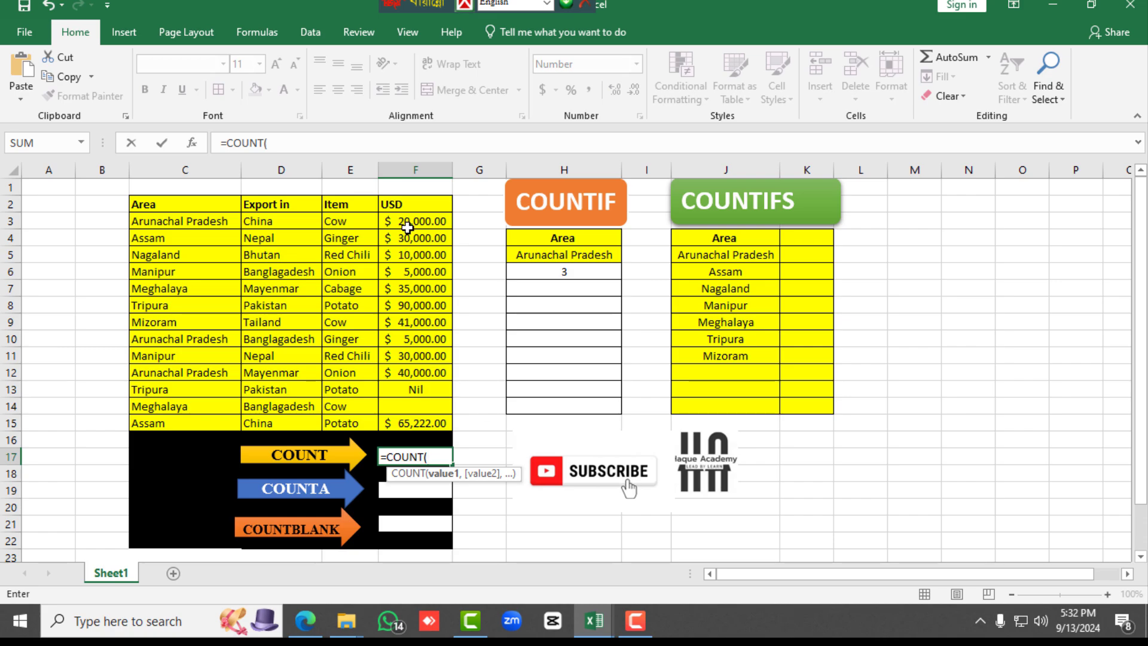
left_click_drag(408, 228, 407, 423)
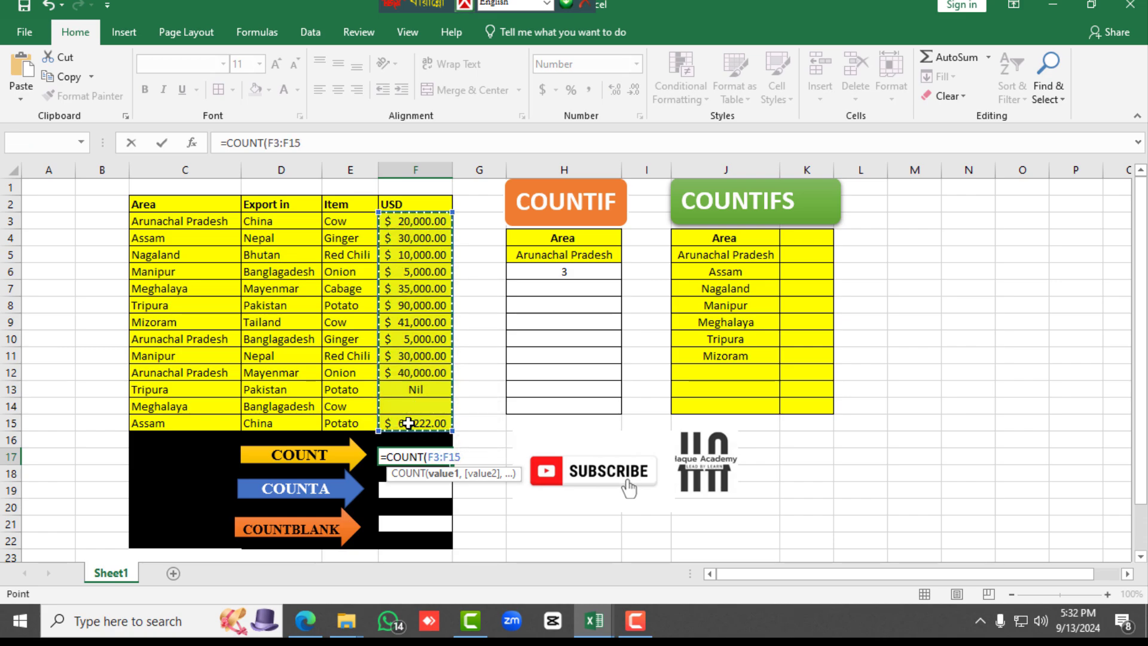
type(")")
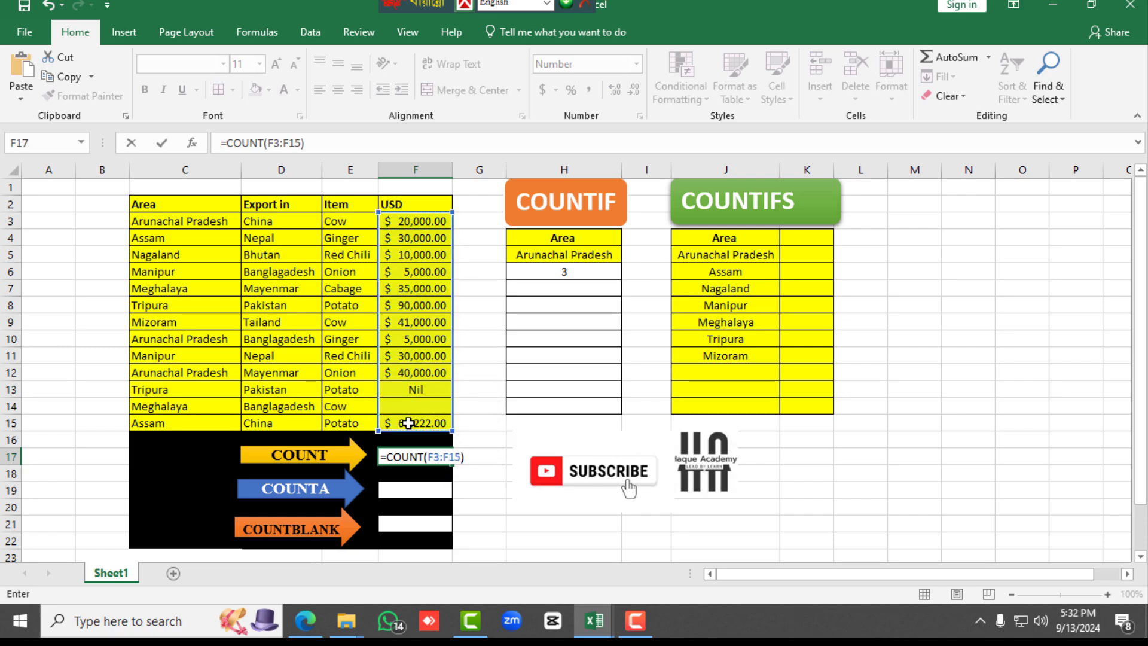
key("Return")
Check the COUNT result in F17 against the numeric USD amounts in F3:F12 and F15
left_click(421, 456)
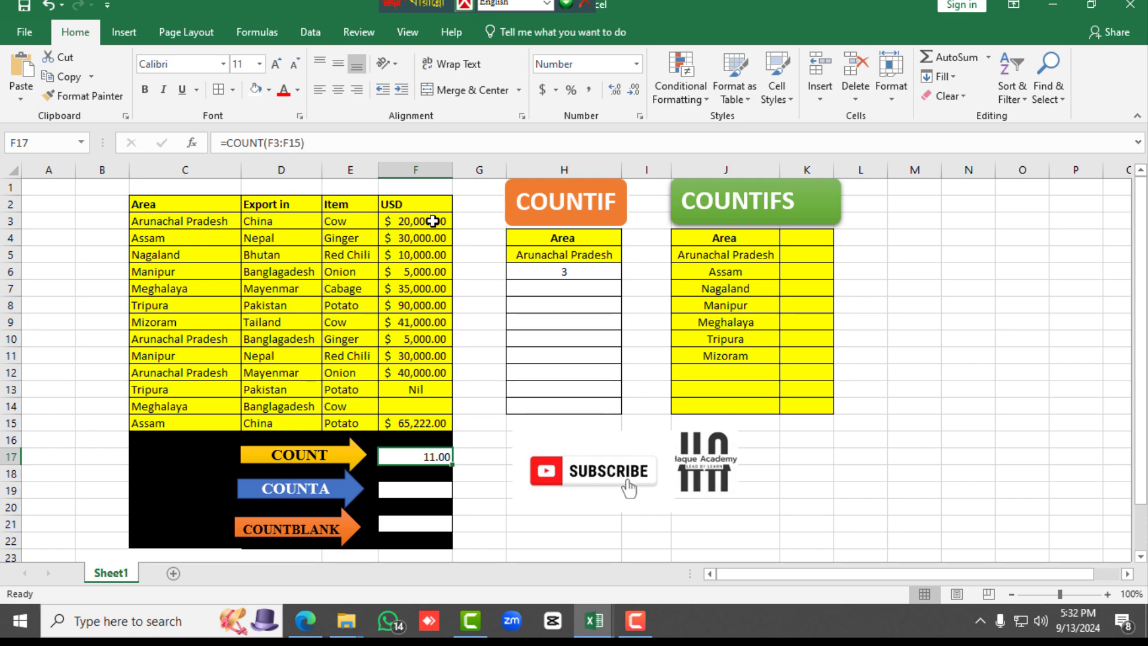
left_click_drag(432, 225, 421, 372)
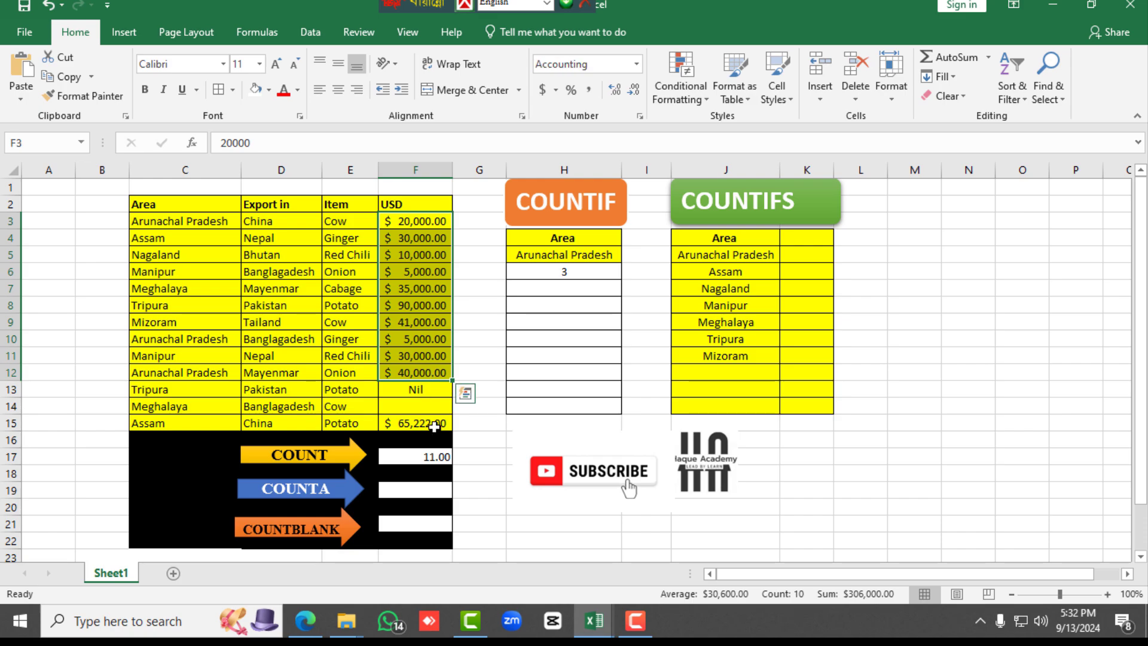
left_click(433, 425, "ctrl")
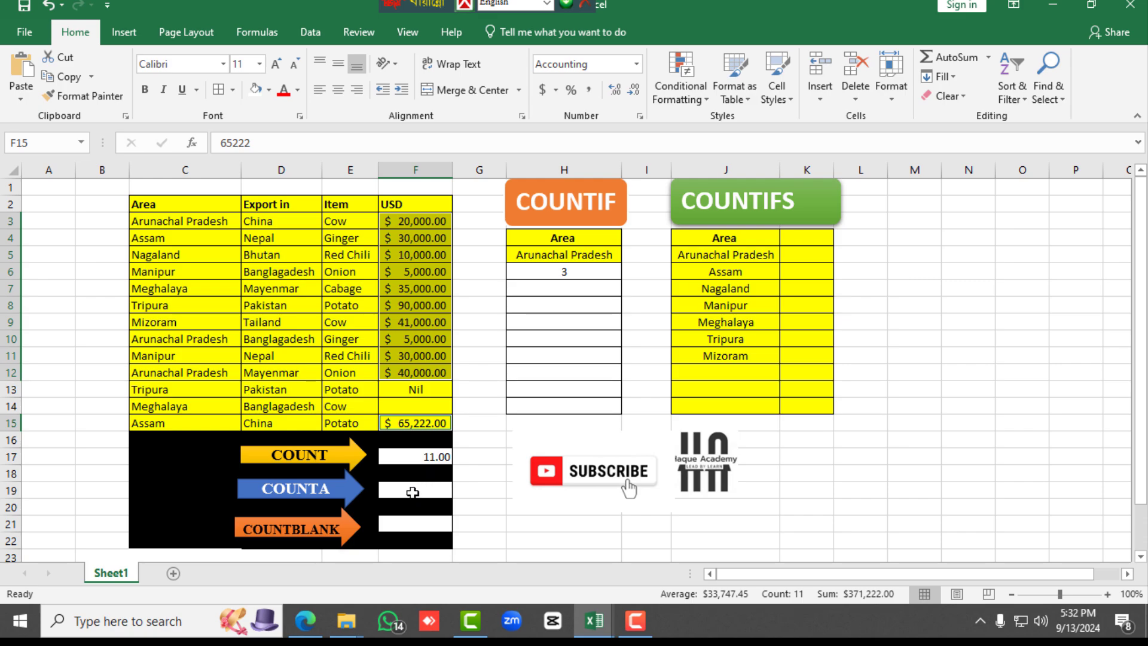
Enter =COUNTA(F3:F15) in cell F19 to count the non-empty USD cells, and check the result against that range
left_click(410, 492)
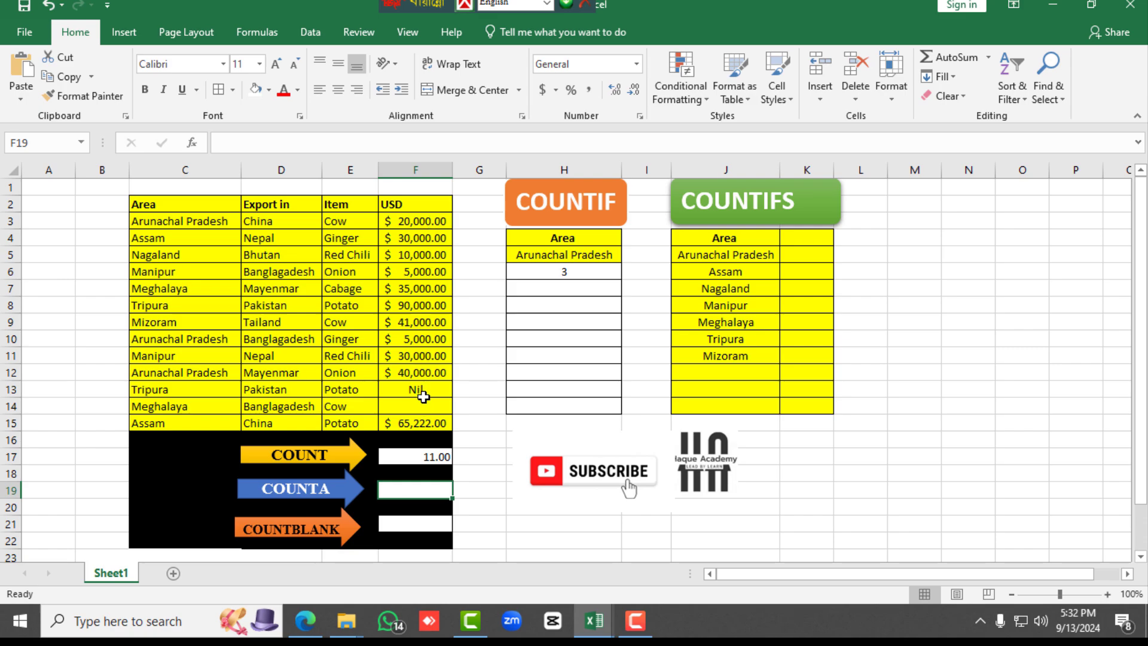
double_click(396, 491)
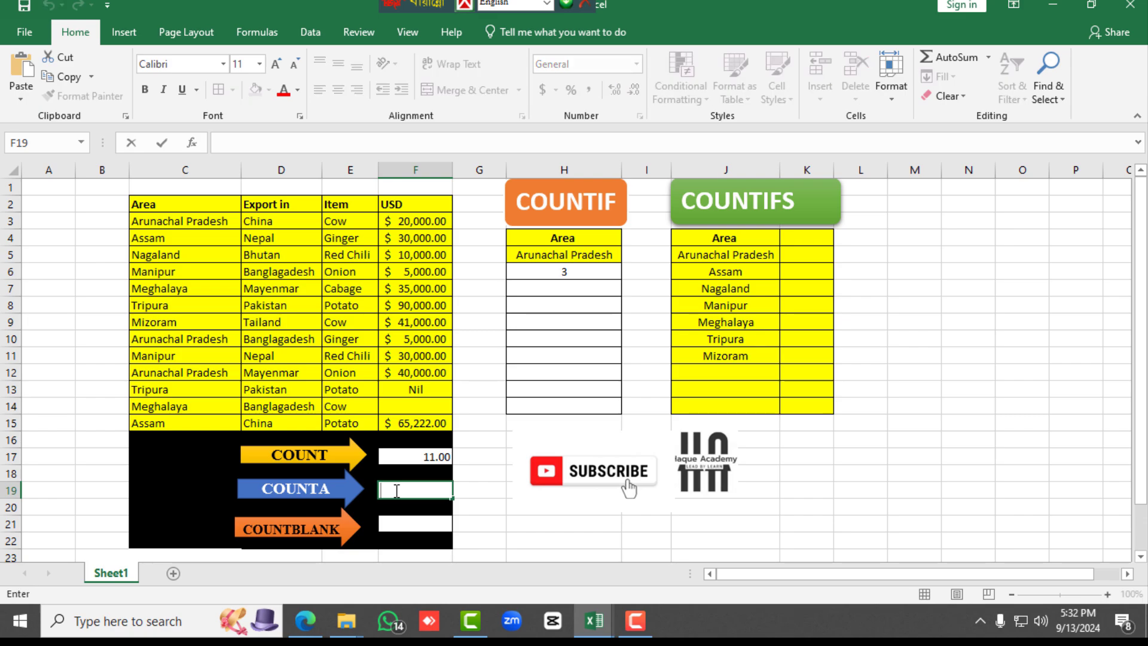
type("=")
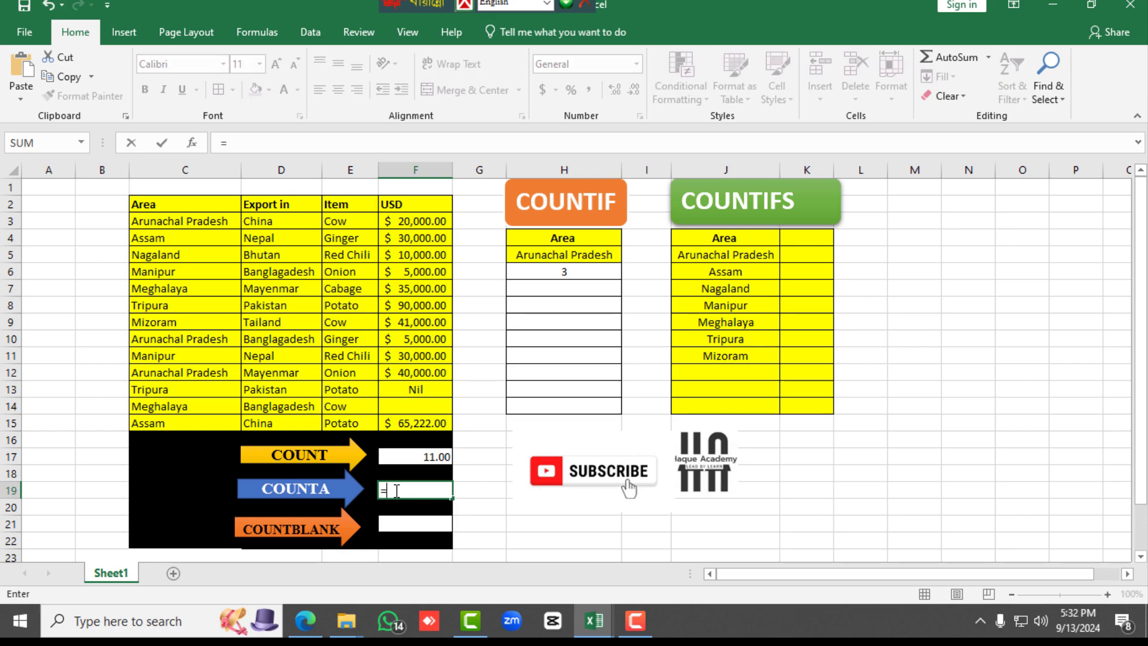
type("COUN")
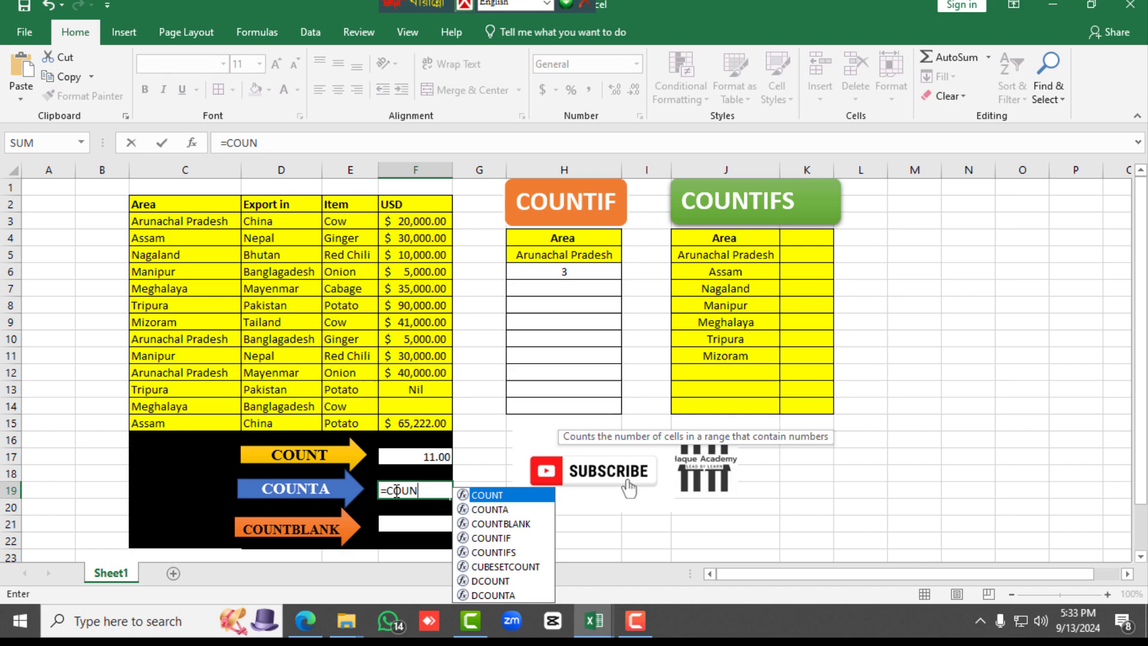
double_click(511, 508)
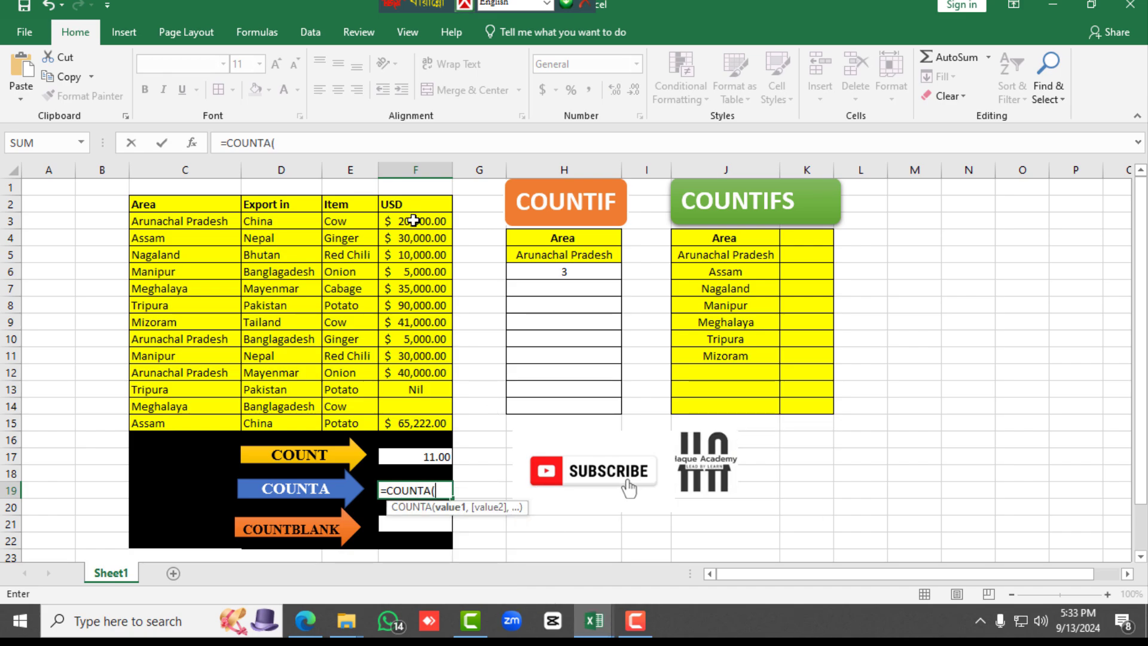
left_click_drag(414, 221, 401, 423)
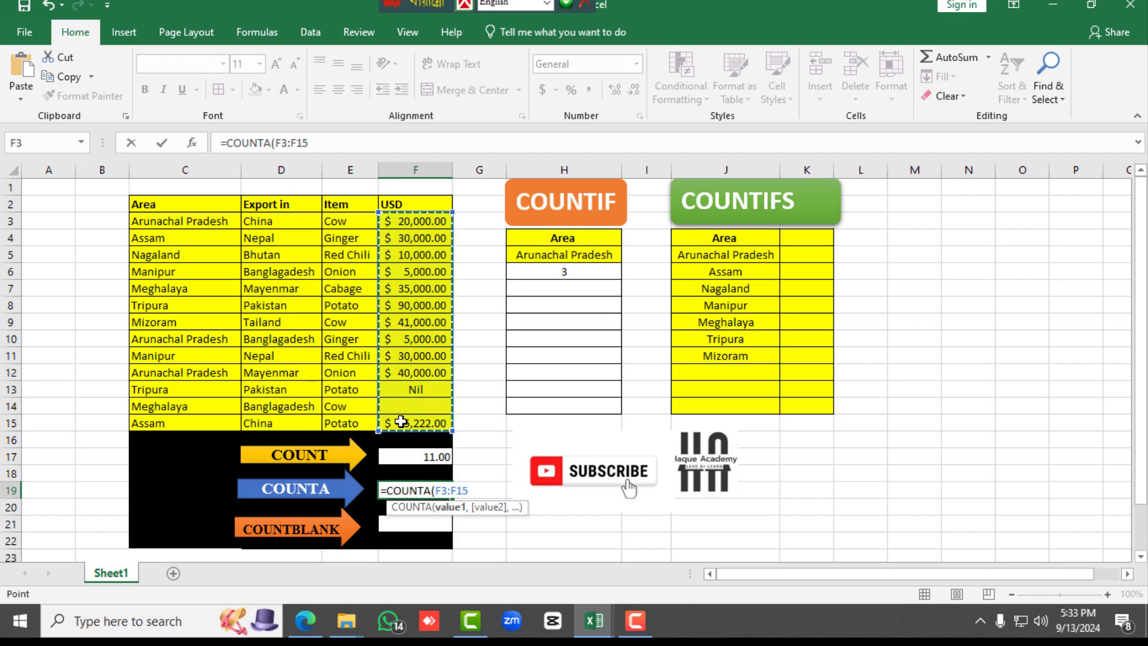
type(")")
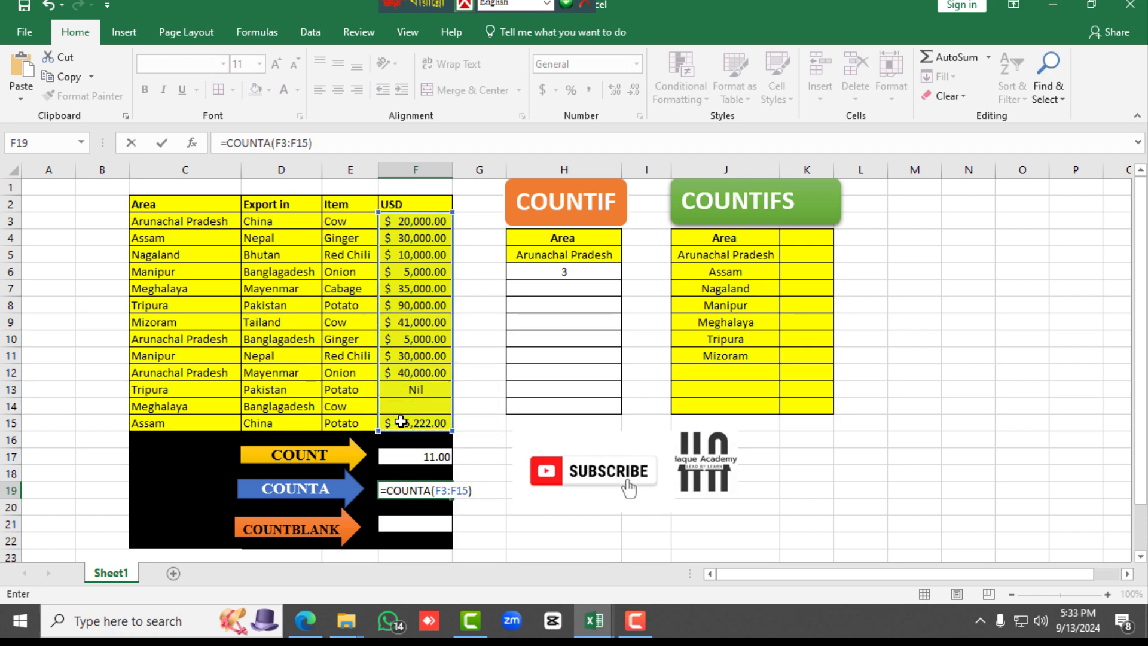
key("Return")
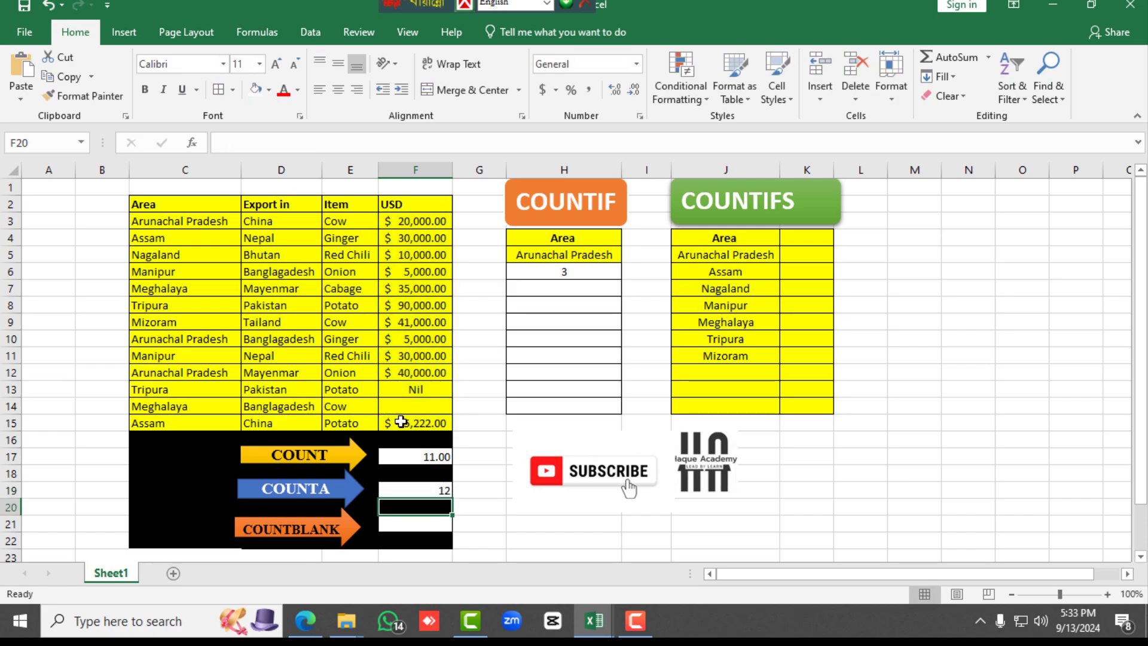
left_click(431, 491)
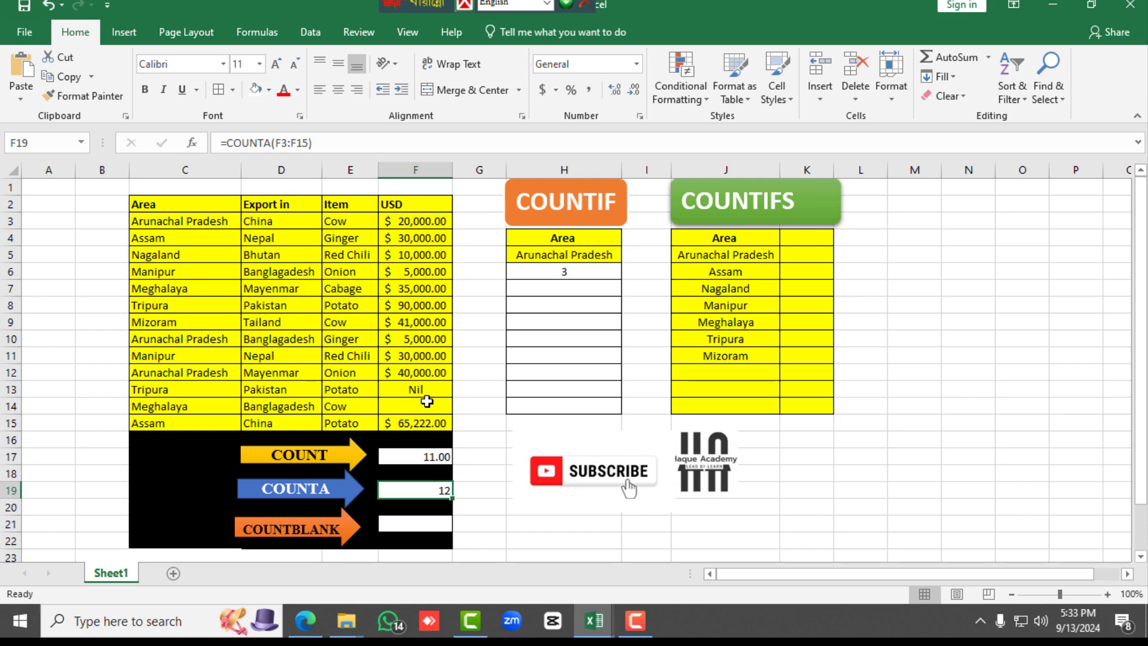
left_click_drag(421, 219, 416, 423)
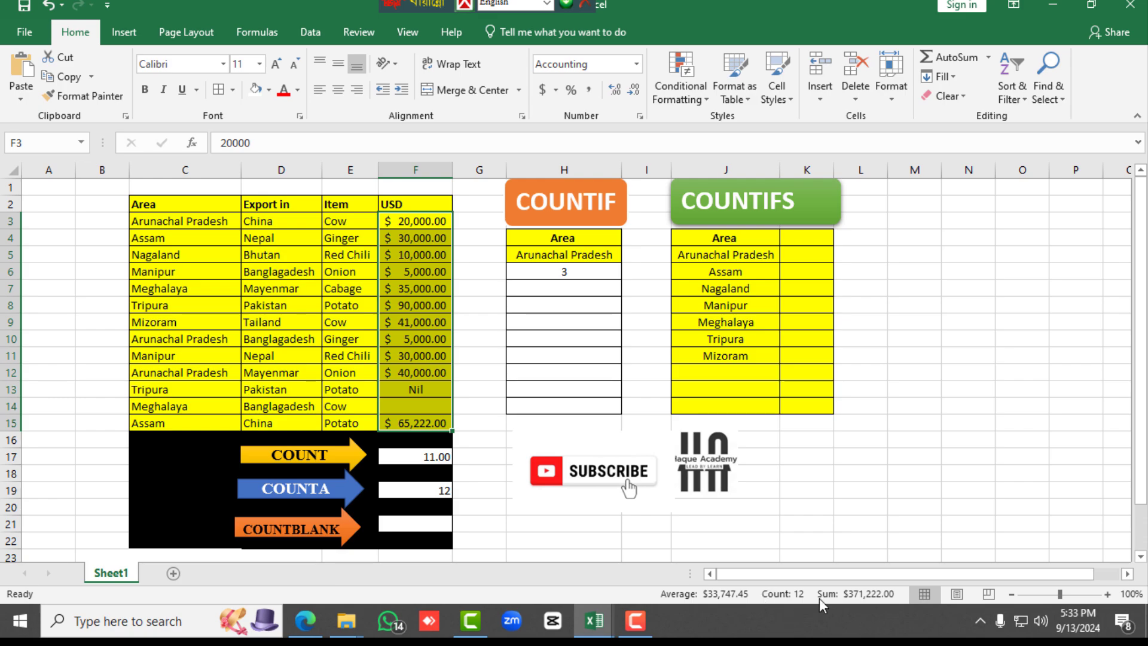
Enter =COUNTBLANK(F3:F15) in cell F21 to count the empty cells in the USD column
left_click(436, 525)
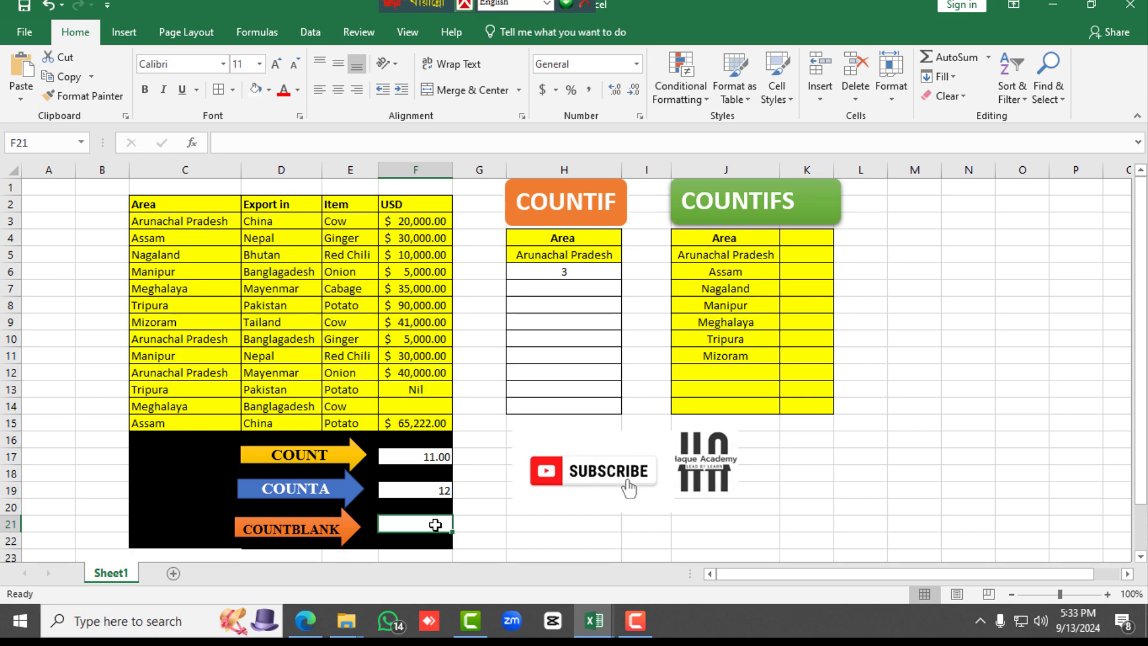
double_click(435, 526)
type("=")
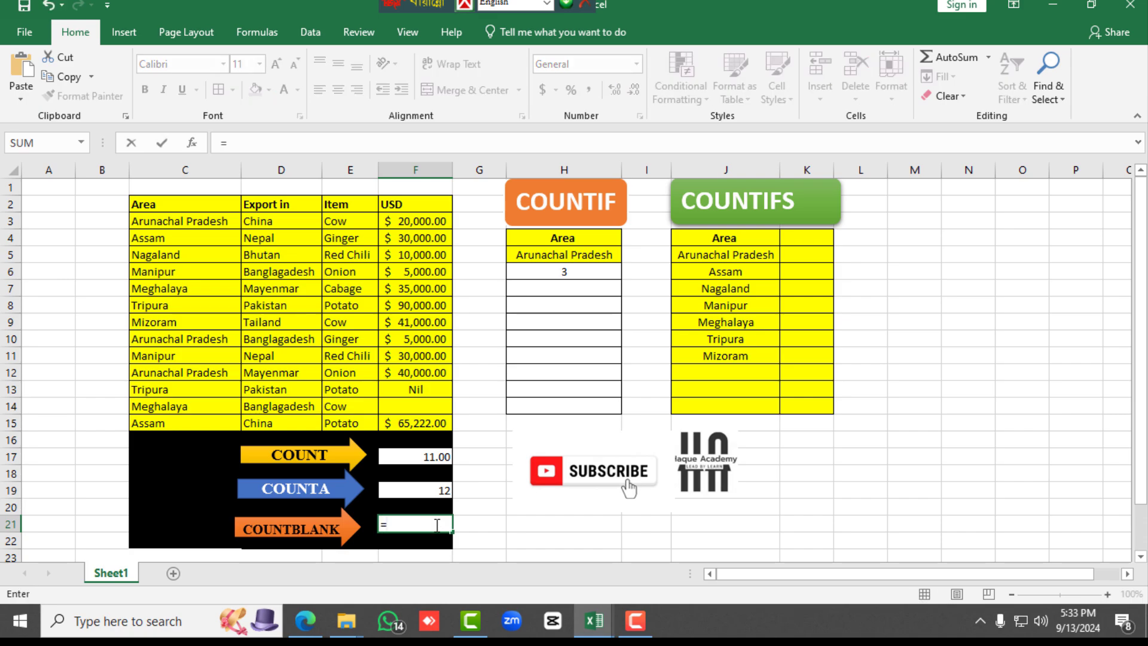
type("COUN")
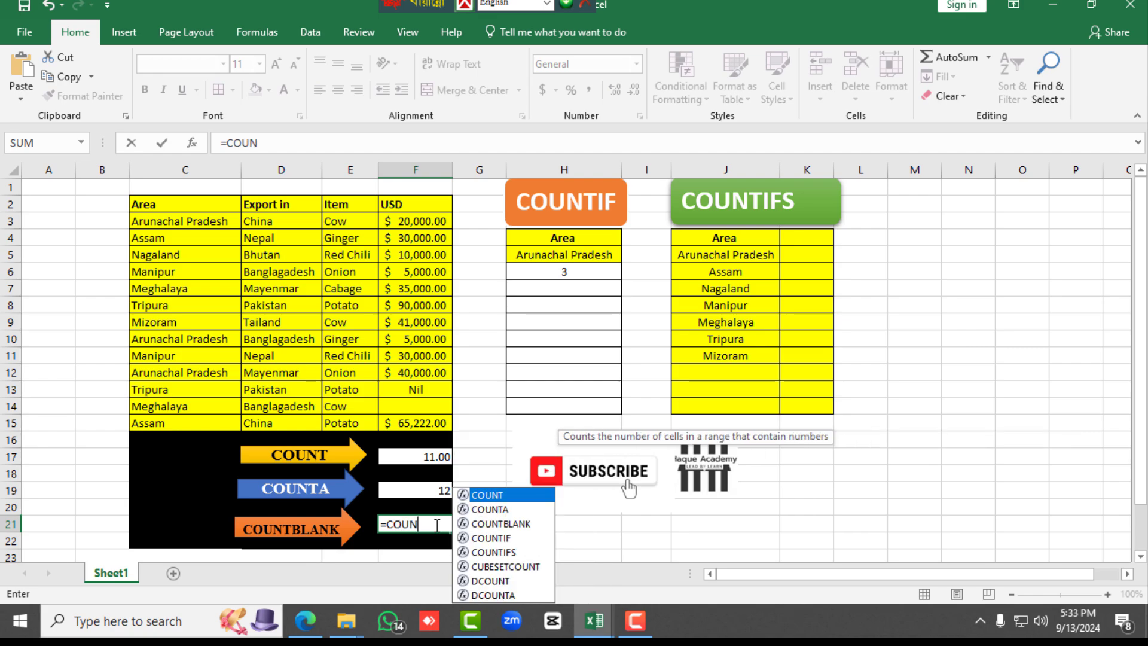
left_click(486, 525)
double_click(485, 525)
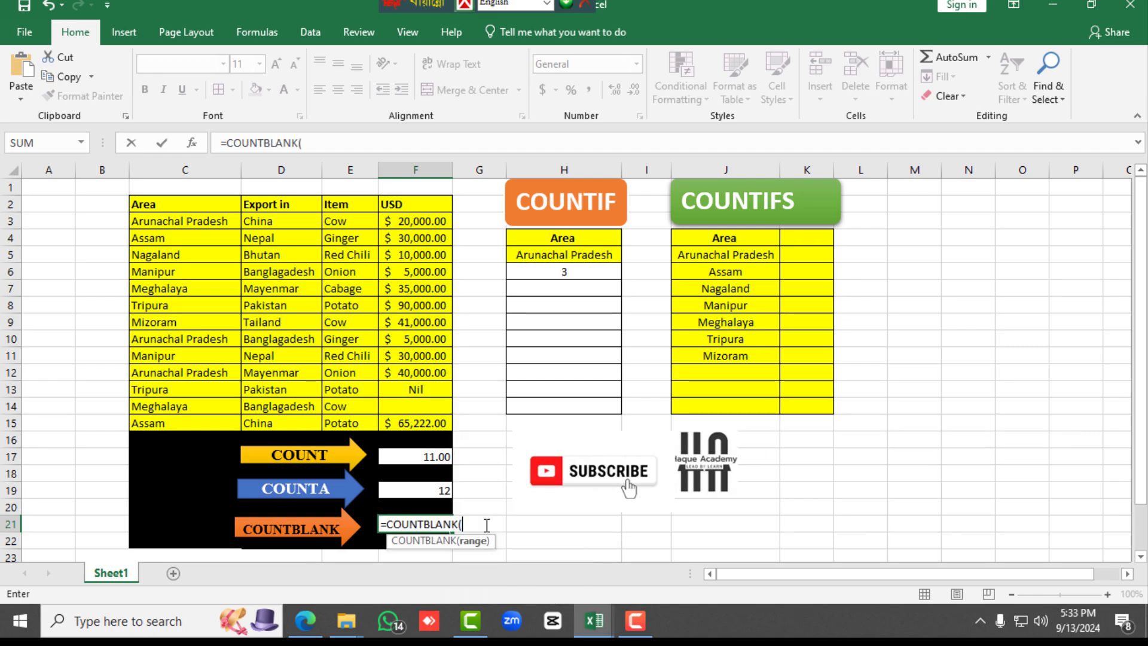
left_click(407, 226)
left_click_drag(407, 226, 413, 414)
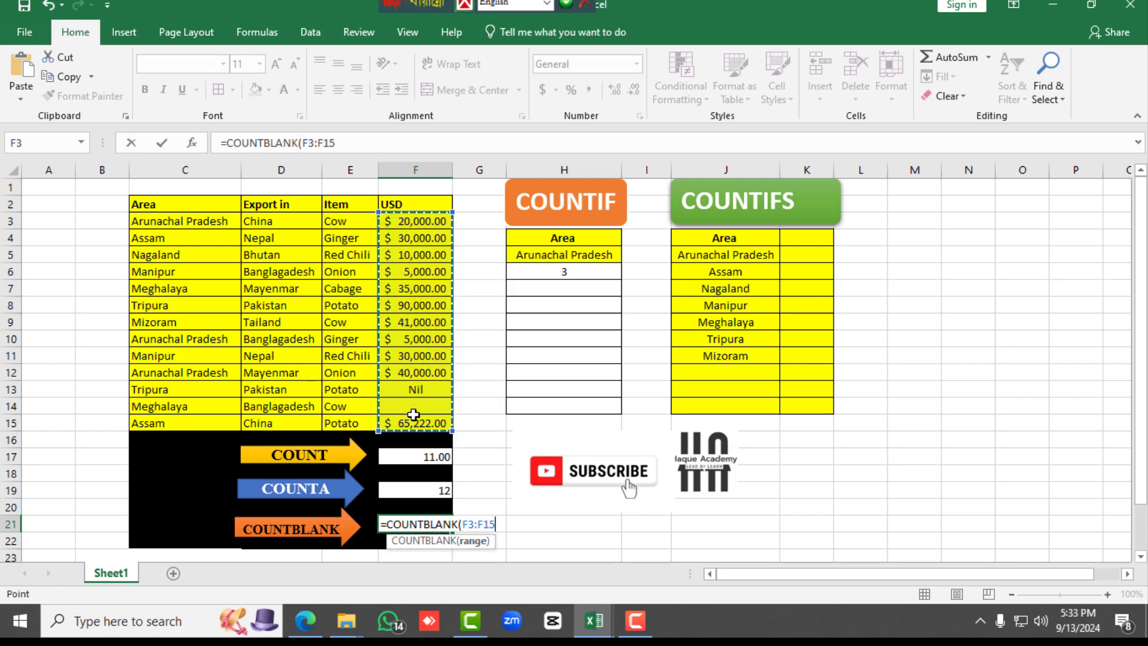
type(")")
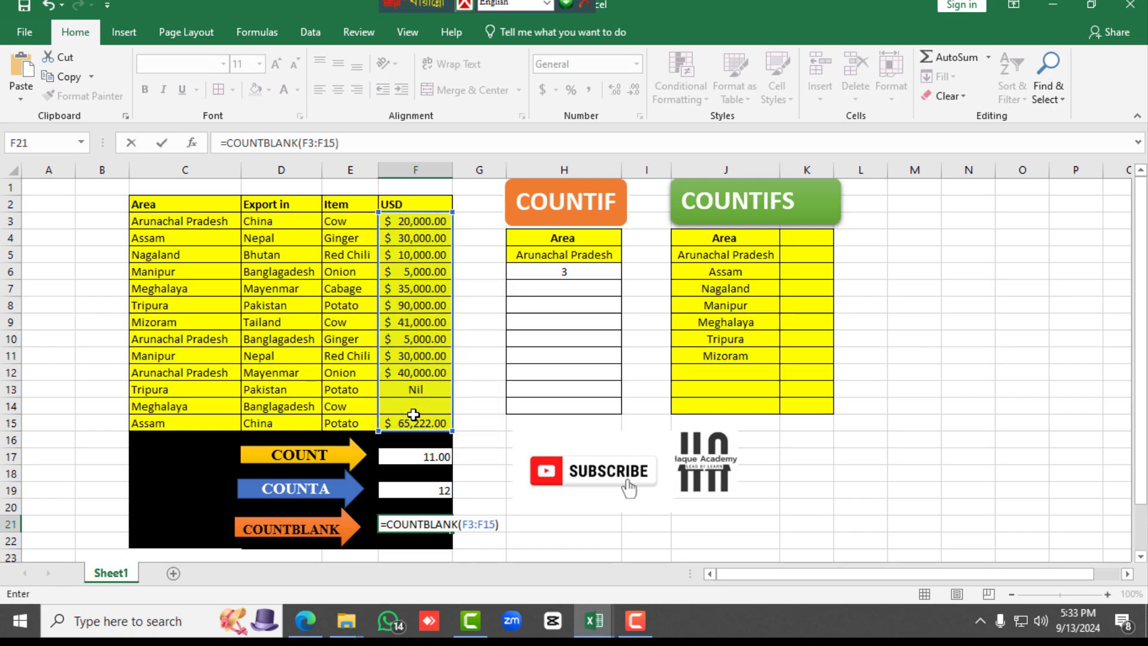
key("Return")
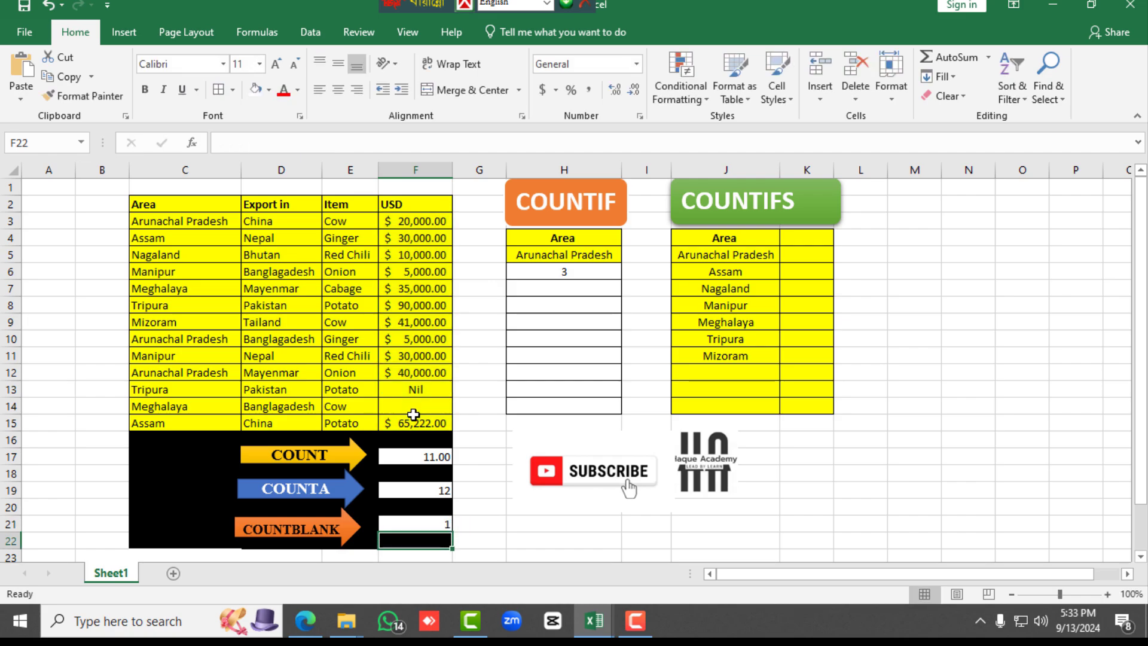
Check the COUNTBLANK result in F21 against the empty USD cell F14
left_click(419, 523)
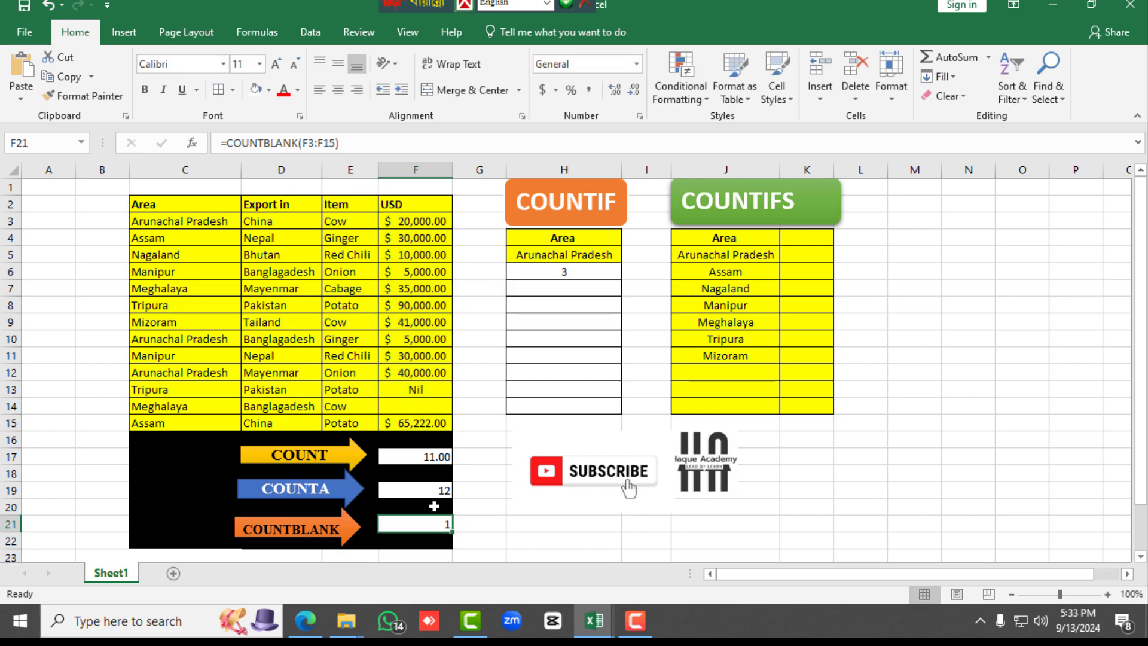
left_click(429, 406)
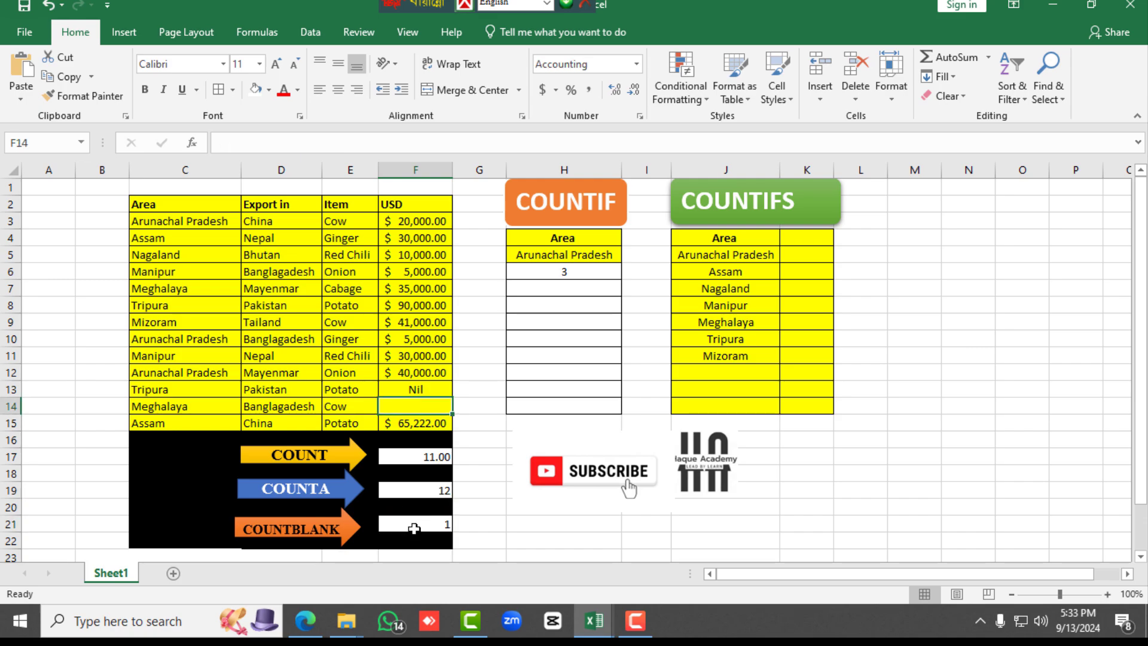
left_click(414, 527)
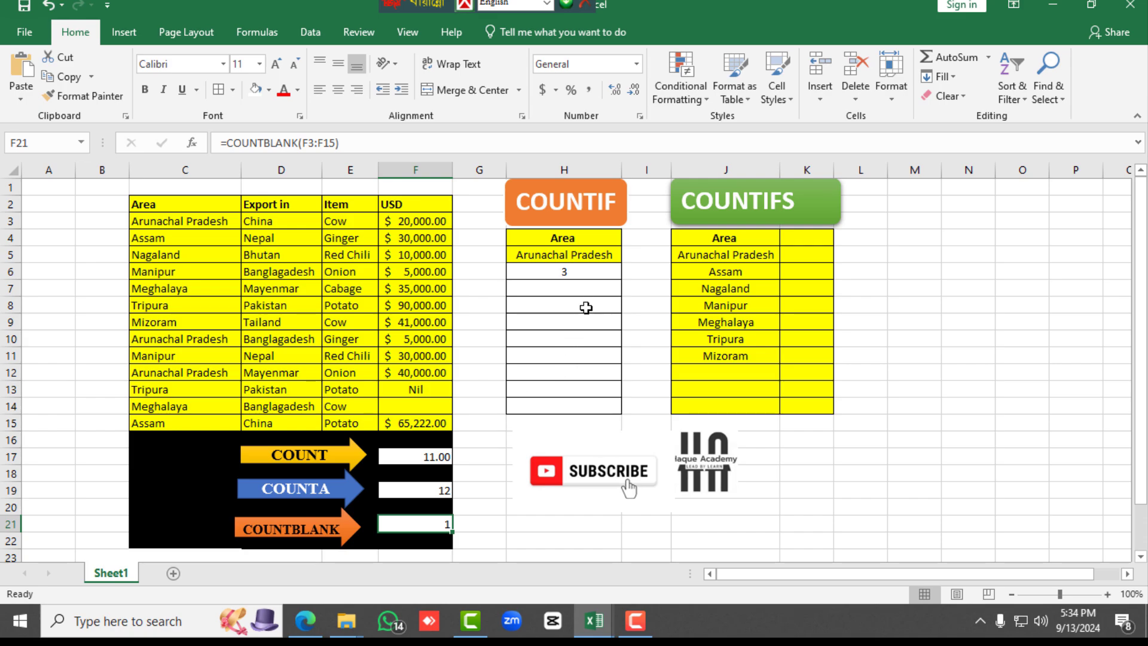
Clear the existing result in cell H6 and compare the Arunachal Pradesh criterion in H5 with the Area column entries
left_click(584, 271)
key("BackSpace")
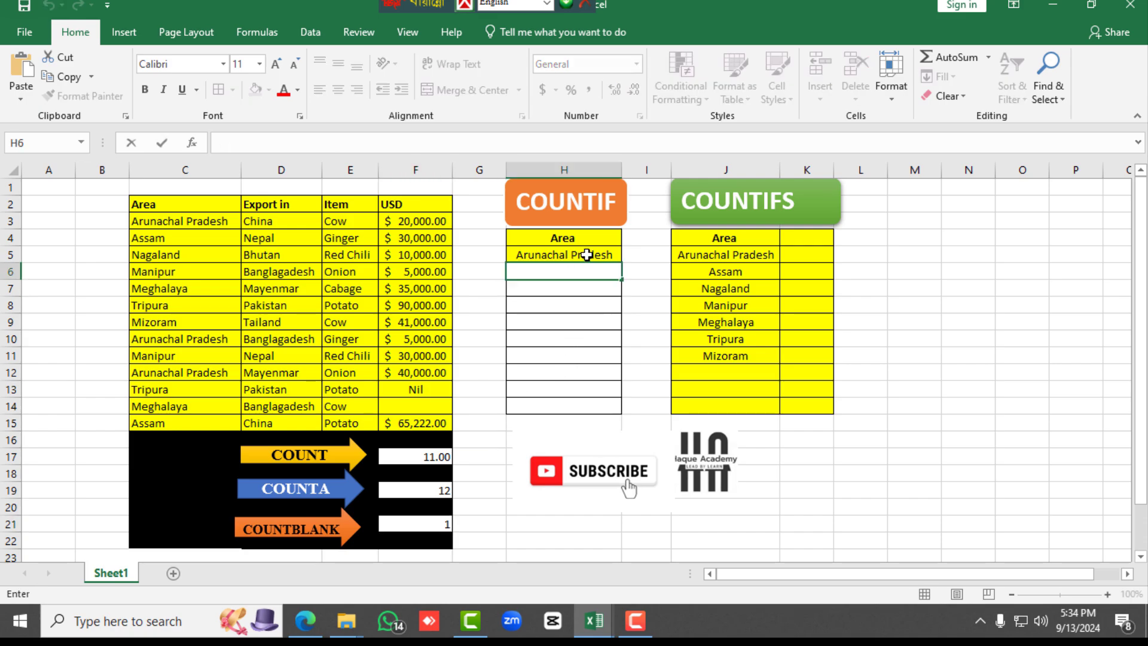
left_click(587, 254)
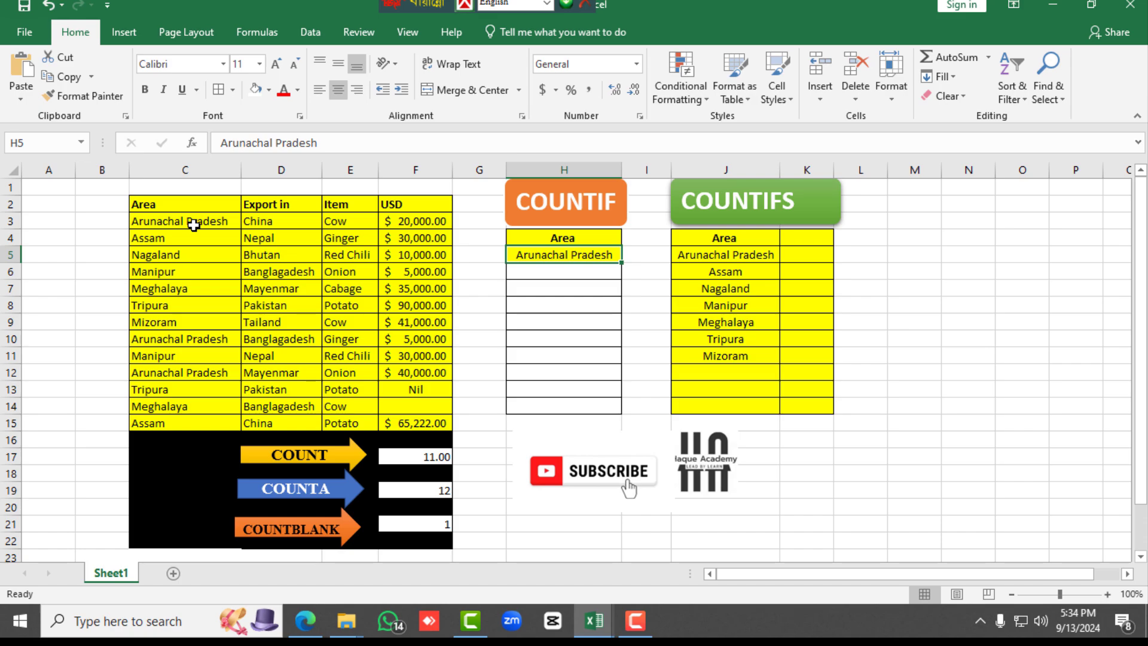
left_click_drag(195, 222, 173, 389)
Enter =COUNTIF(C3:C15,H5) in cell H6 to count the Arunachal Pradesh entries in the Area column
double_click(569, 273)
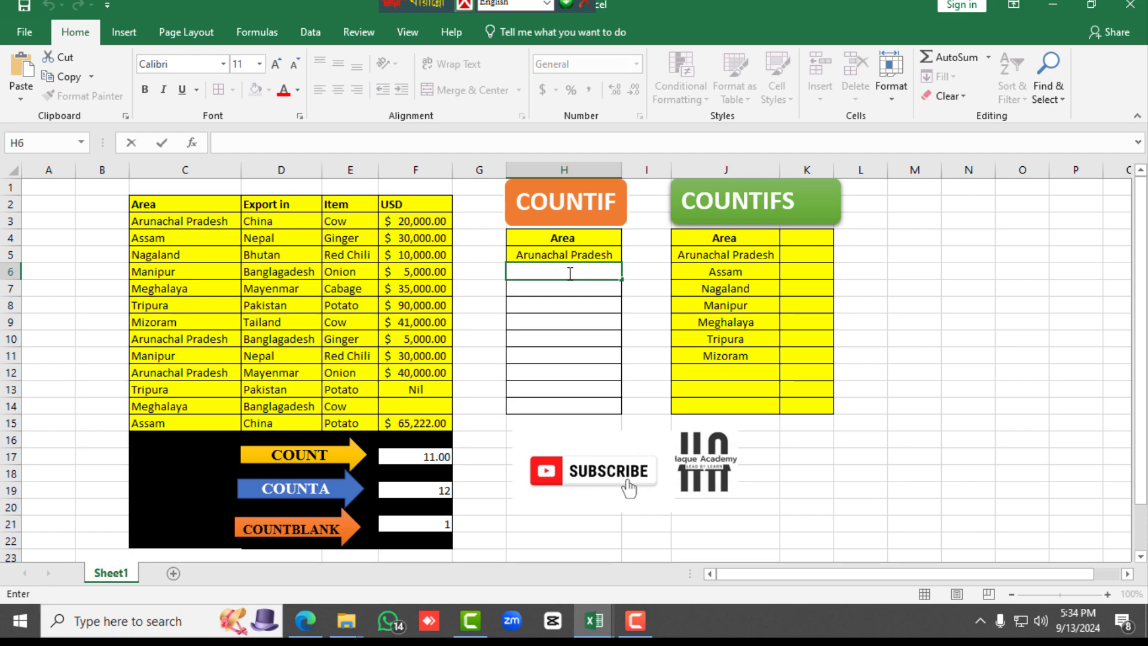
type("=")
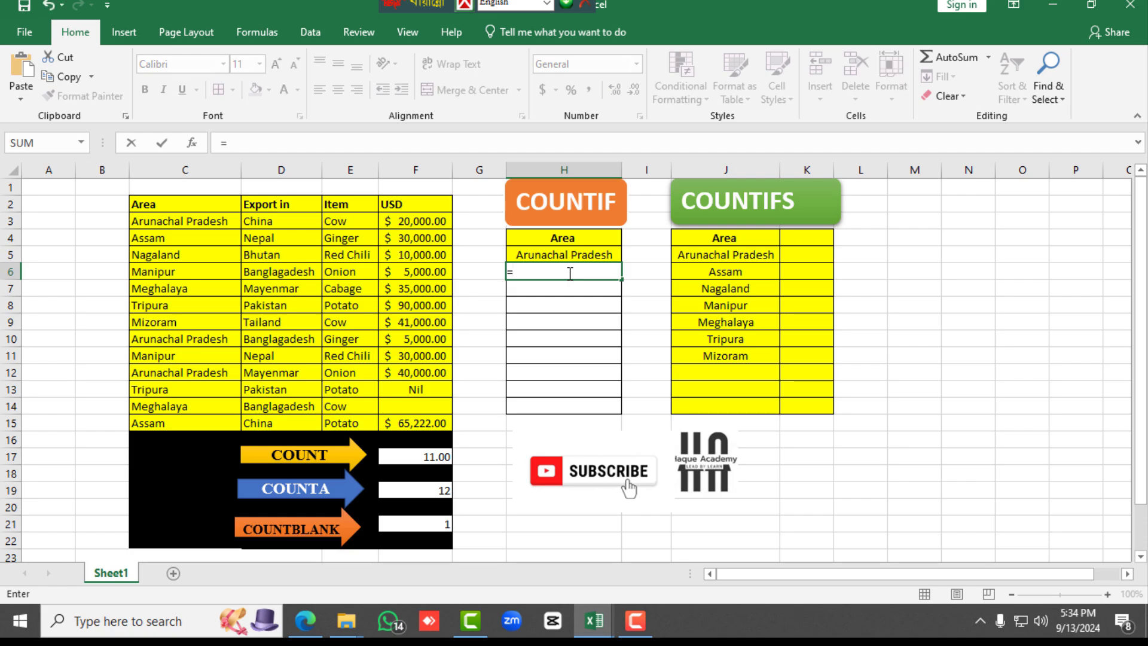
type("CO")
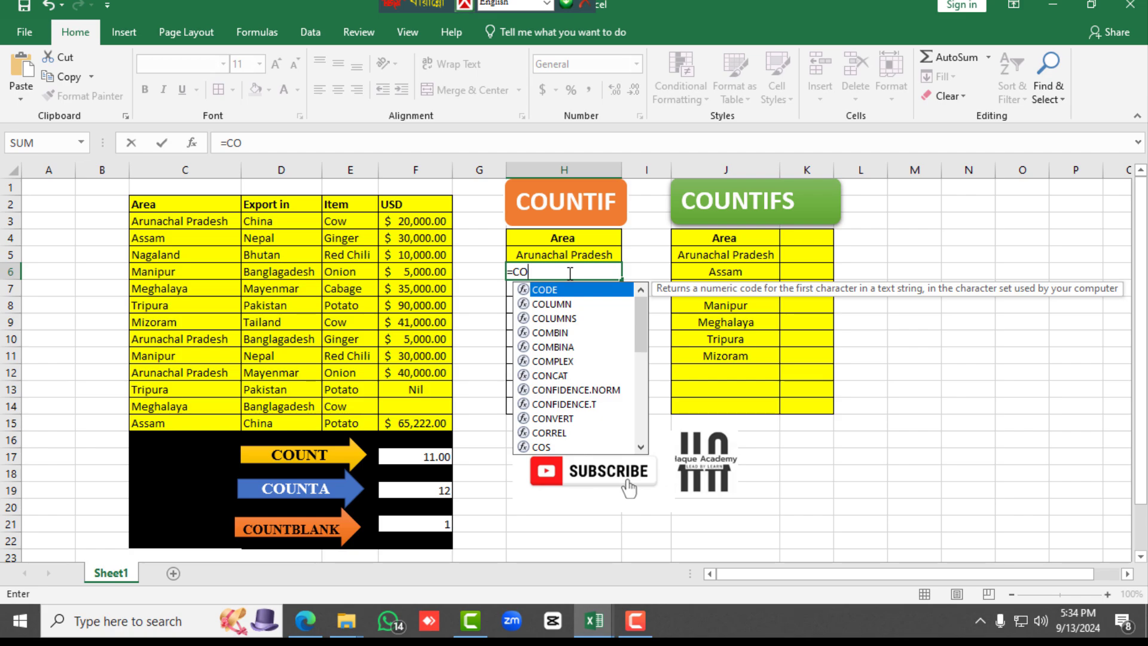
type("UN")
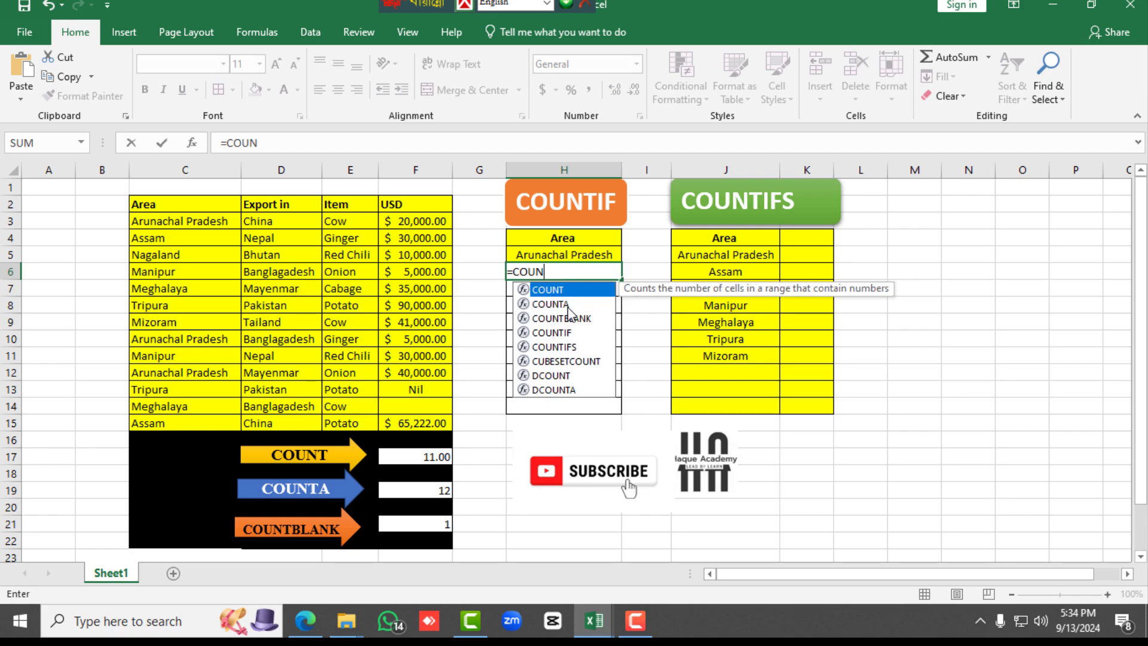
double_click(568, 334)
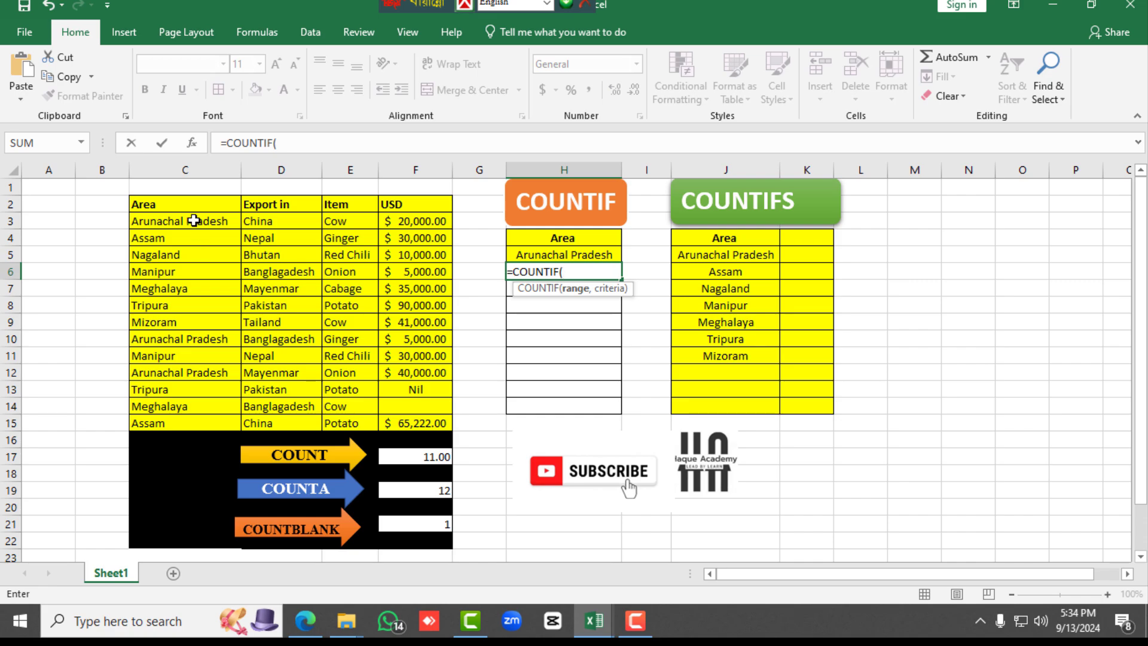
left_click_drag(194, 221, 167, 420)
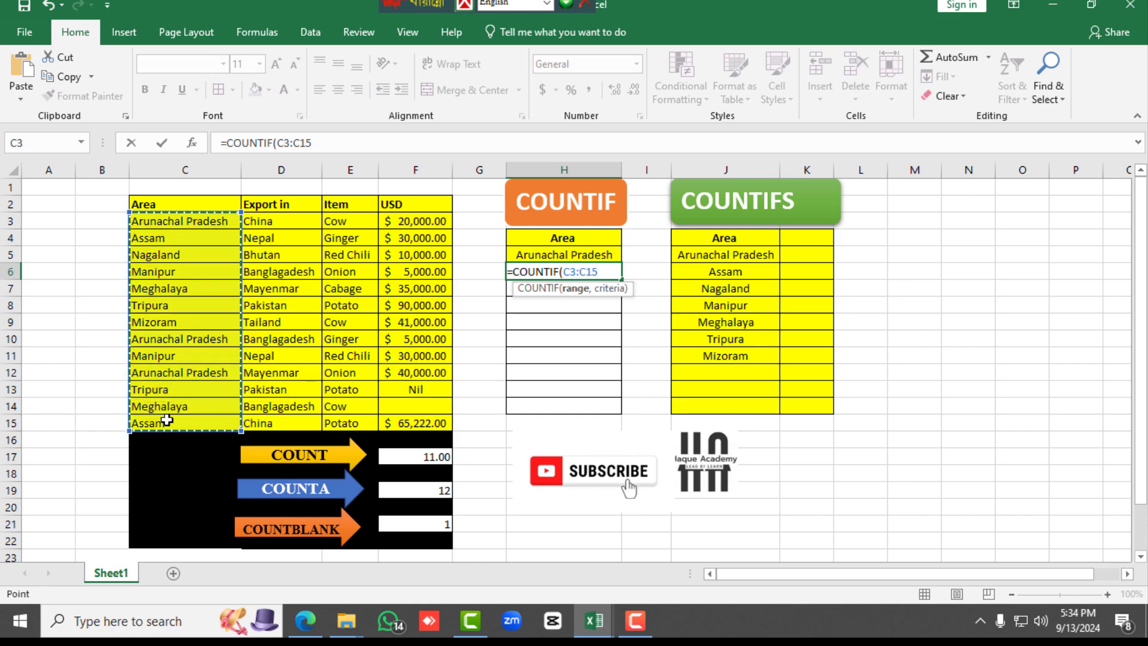
type(",")
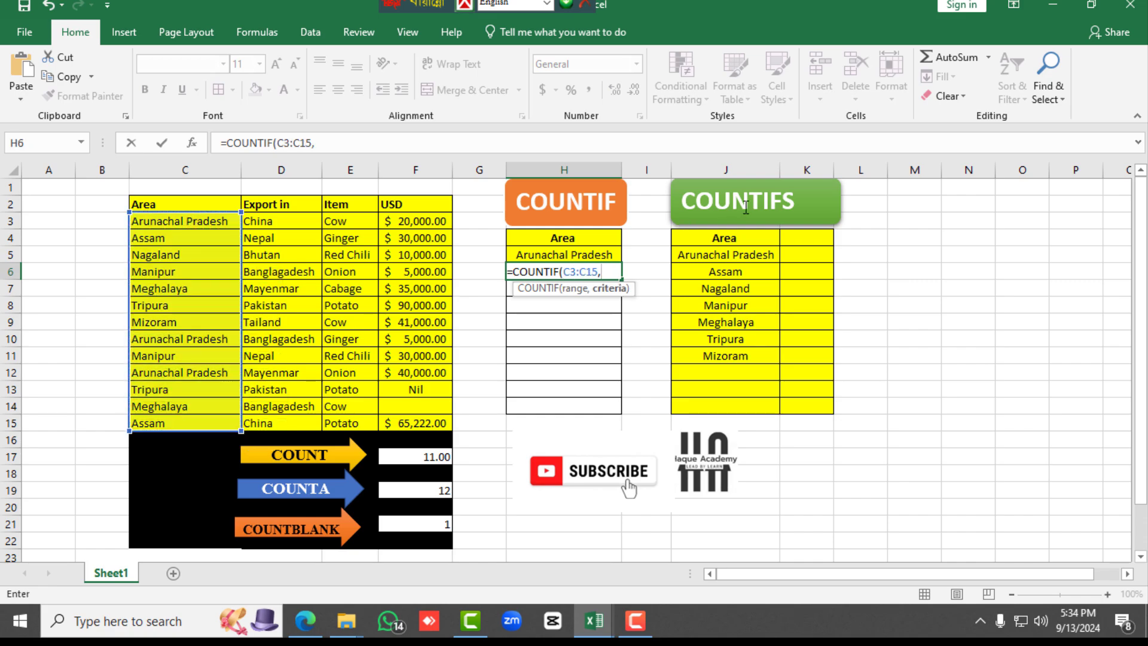
left_click(599, 253)
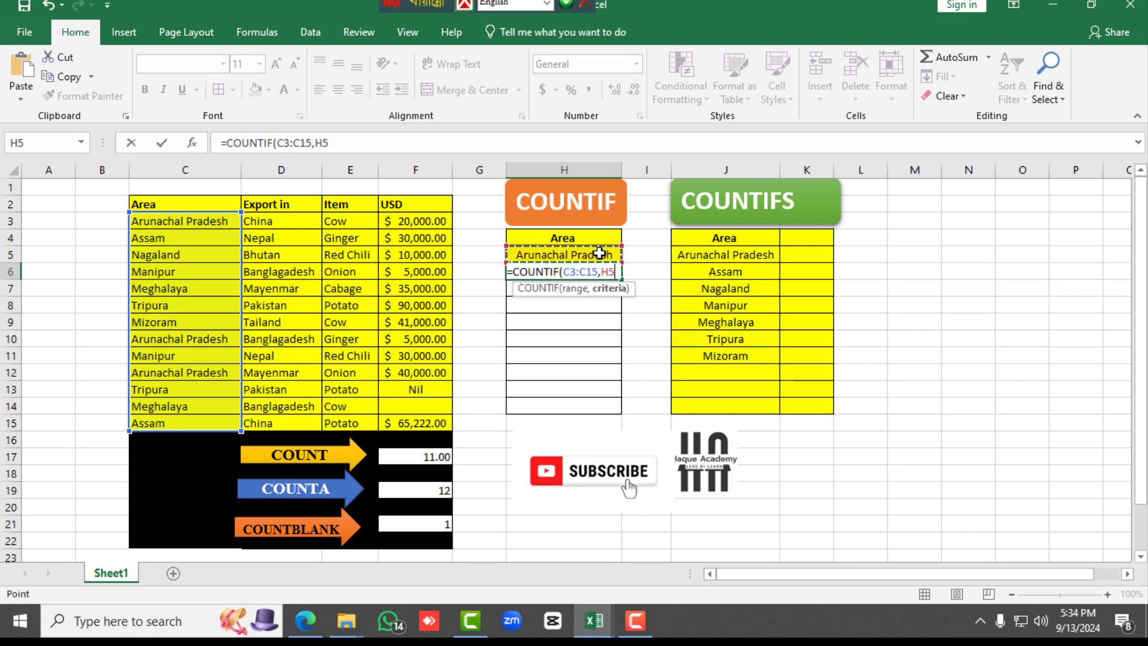
type(")")
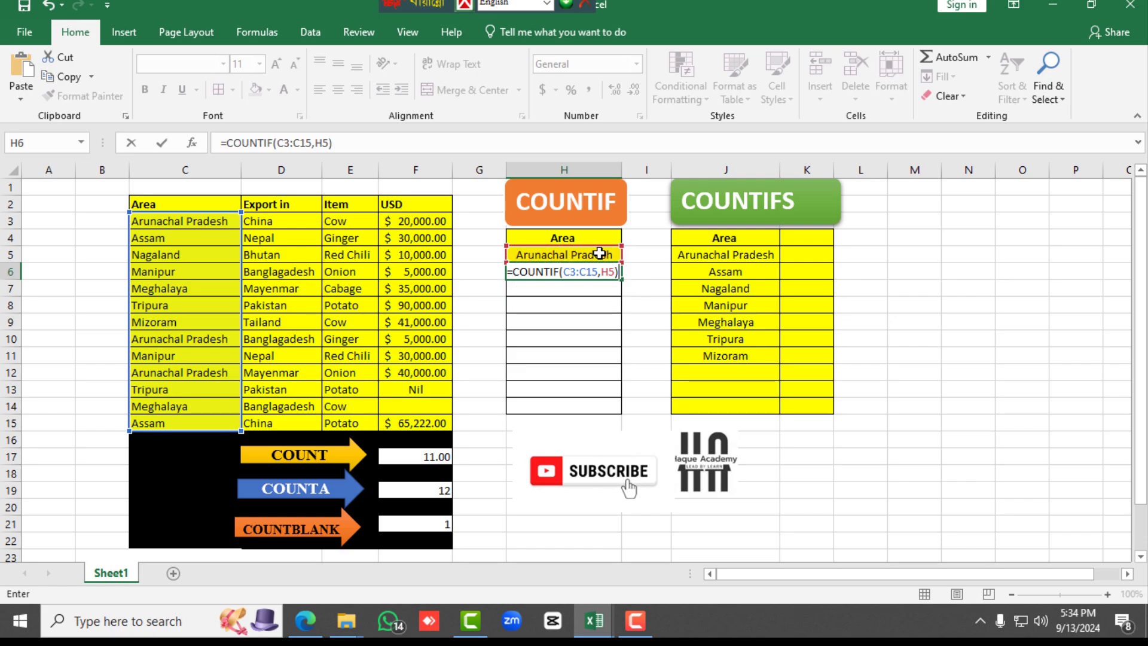
key("Return")
Check the COUNTIF result in H6 against the Arunachal Pradesh cells C3, C10 and C12
left_click(575, 274)
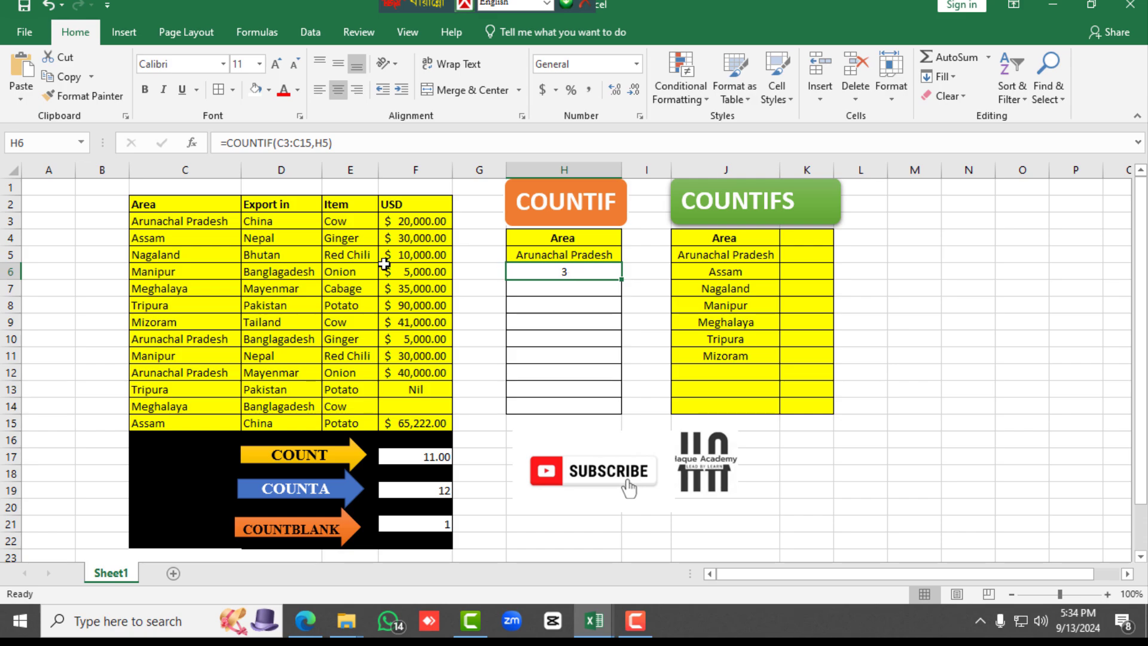
left_click(158, 225)
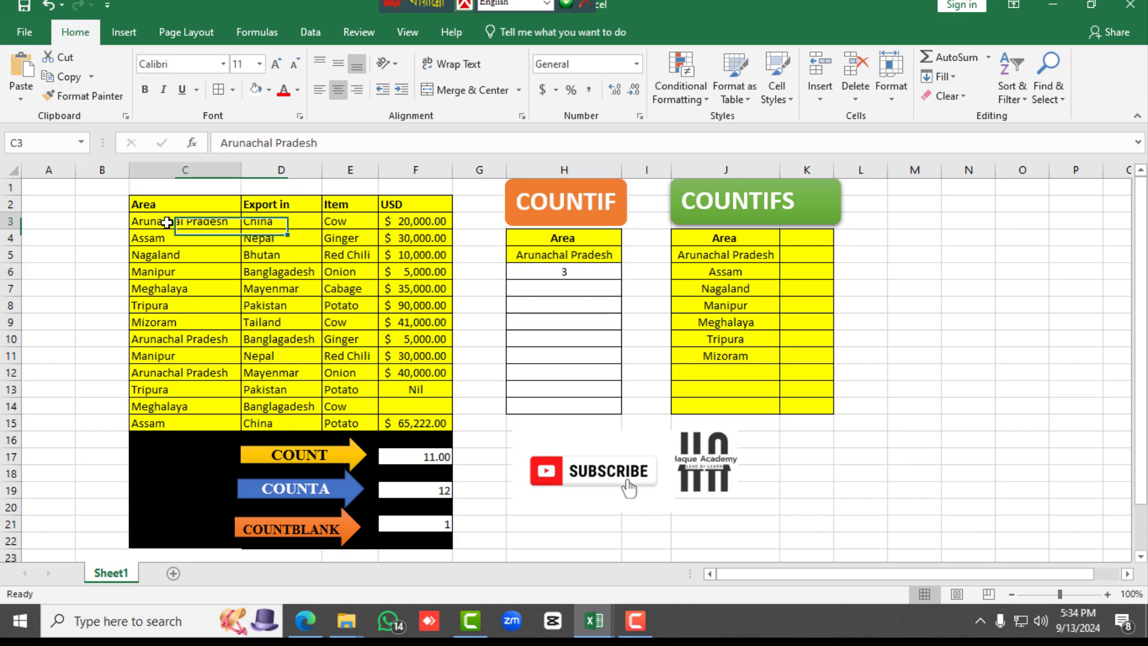
left_click(169, 347, "ctrl")
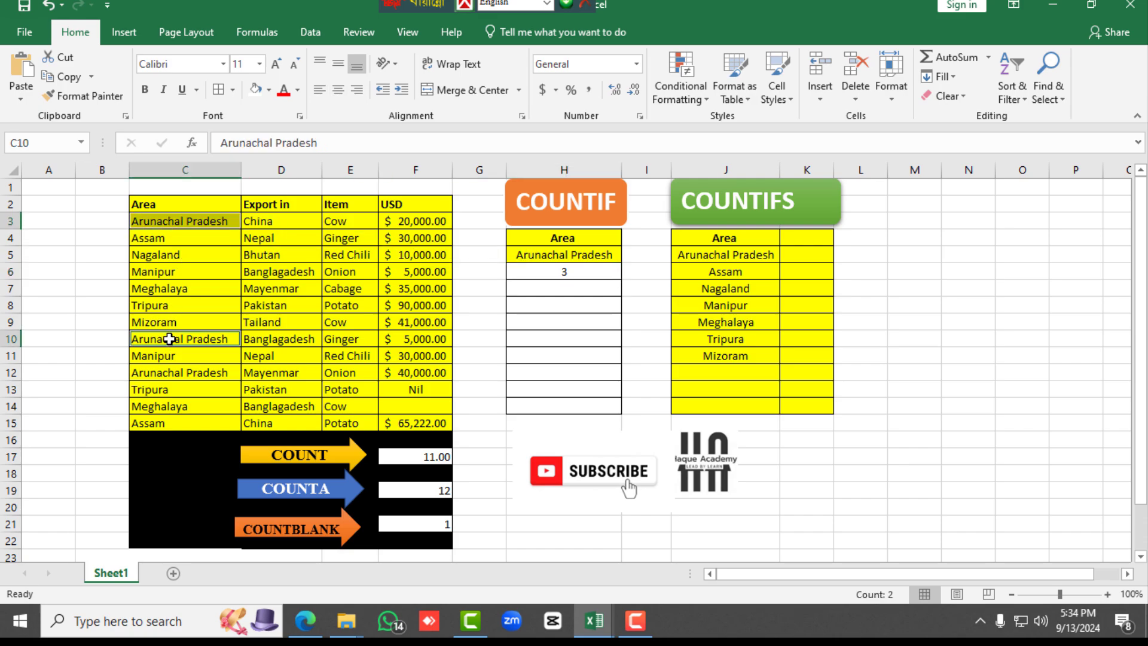
left_click(168, 376, "ctrl")
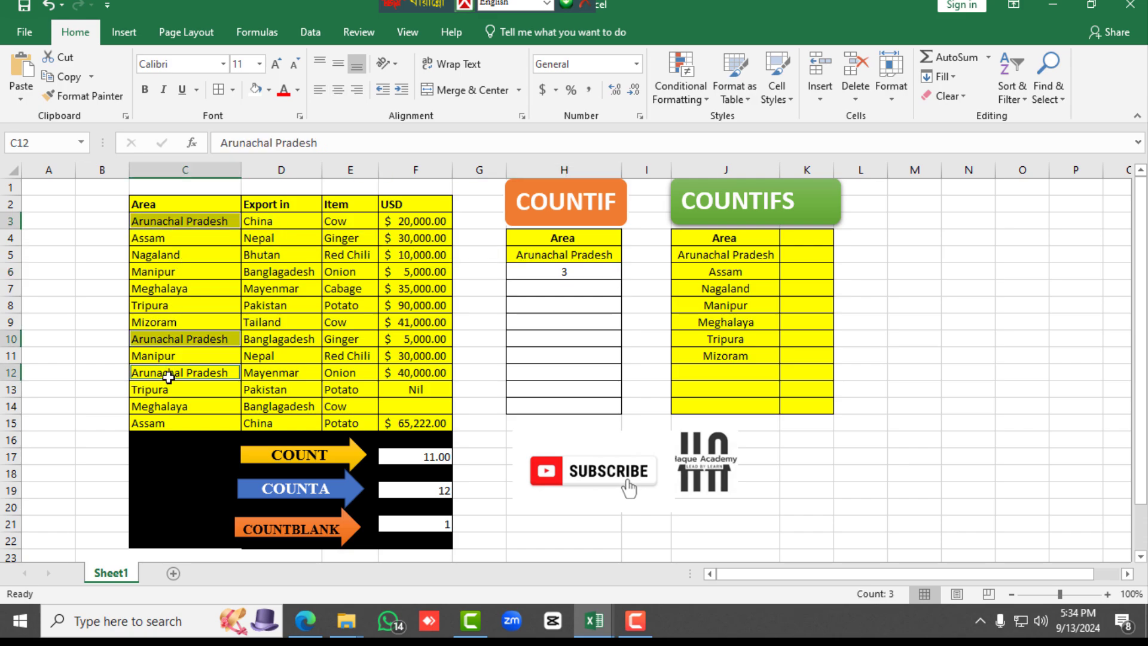
left_click(580, 271)
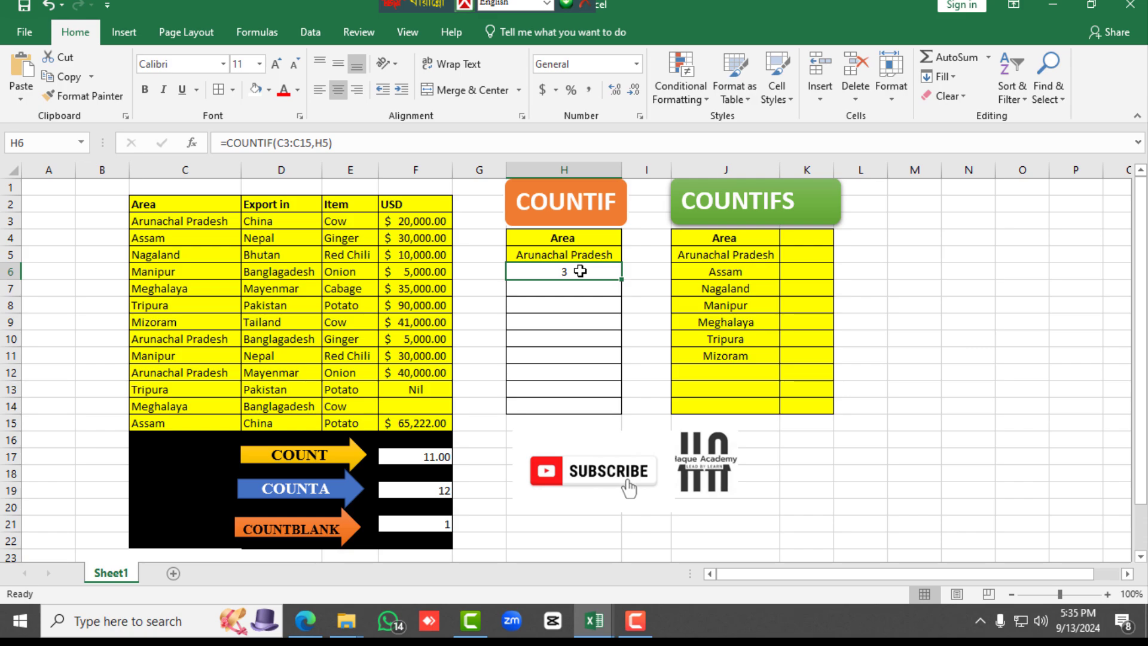
Review the COUNTIFS area criteria in J5:J11 and the Area entries in C3:C15 that they are matched against
left_click(803, 254)
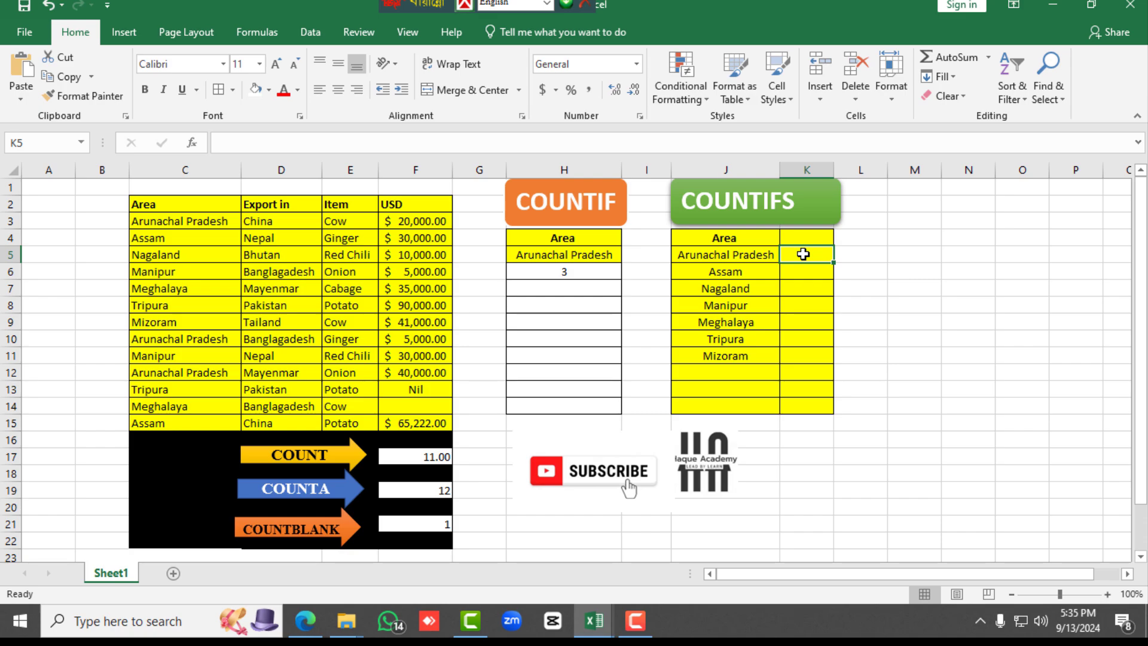
left_click(743, 256)
left_click_drag(743, 271, 748, 353)
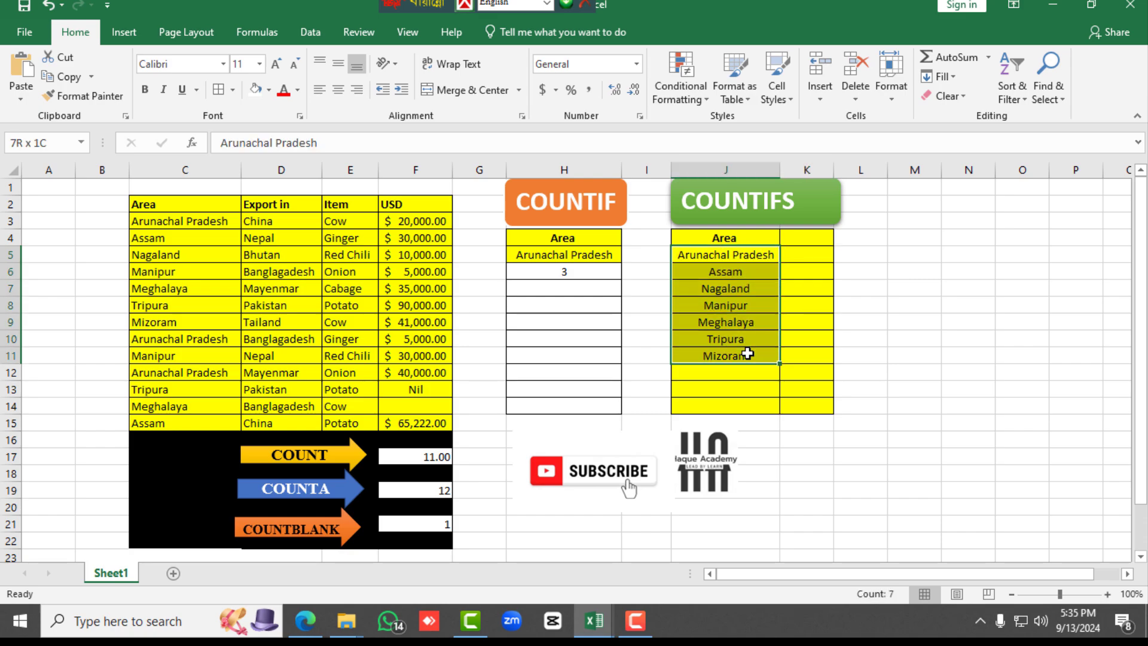
left_click(799, 255)
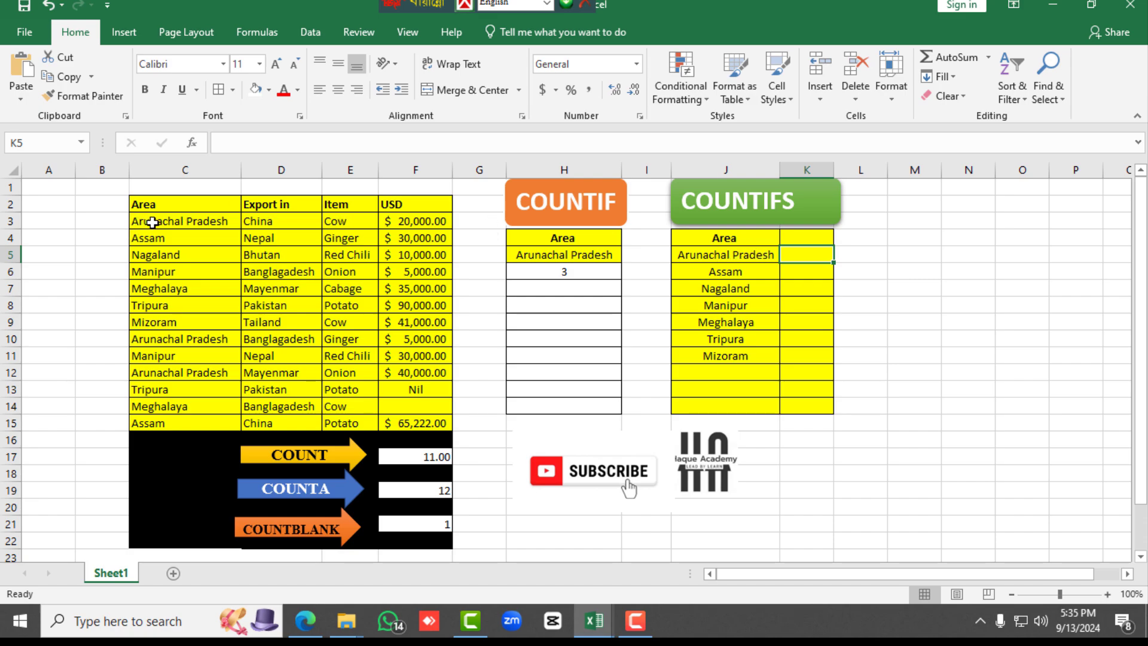
left_click_drag(162, 216, 161, 418)
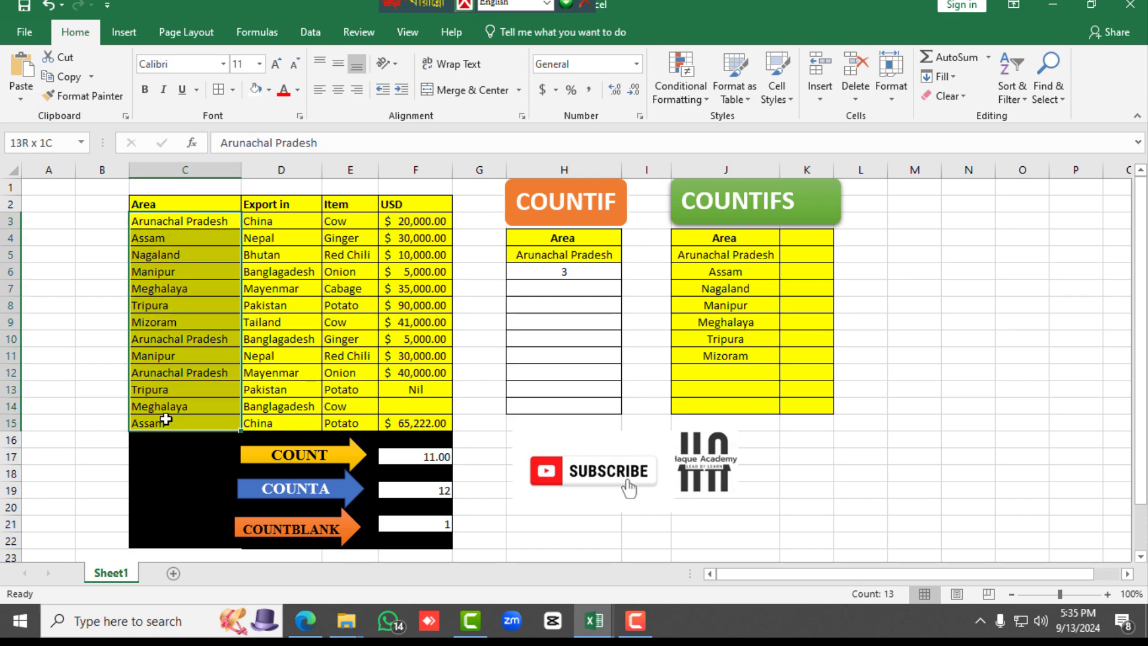
Enter =COUNTIFS(C3:C15,J5) in cell K5 and fill the formula down to K11 for all listed areas
double_click(799, 255)
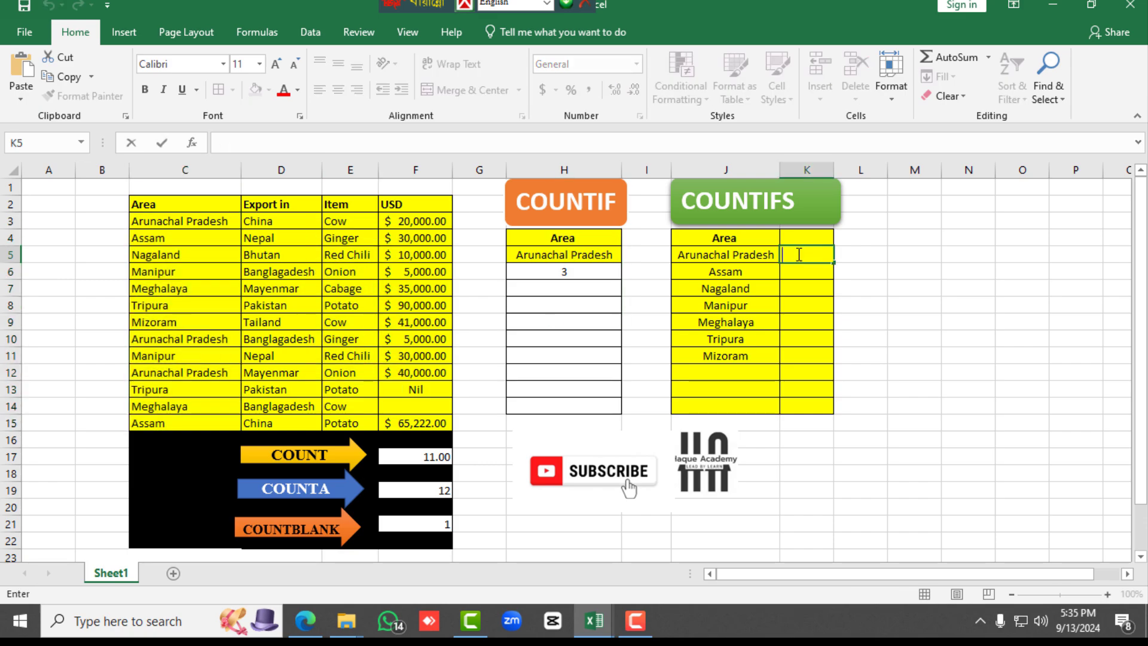
type("=C")
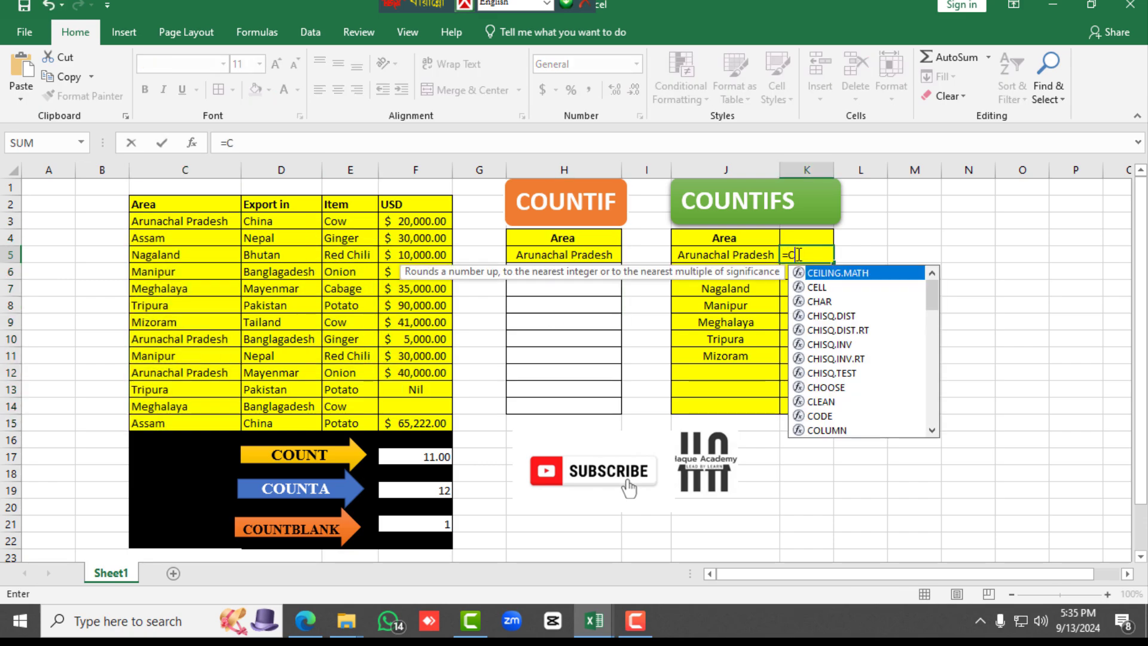
type("OU")
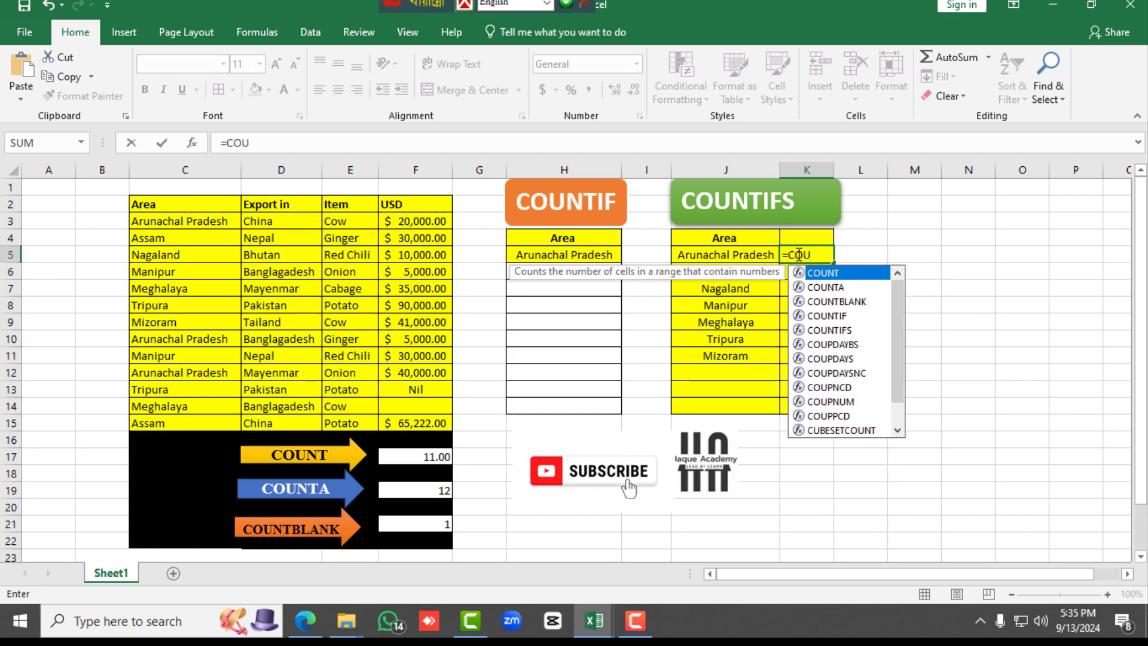
double_click(829, 331)
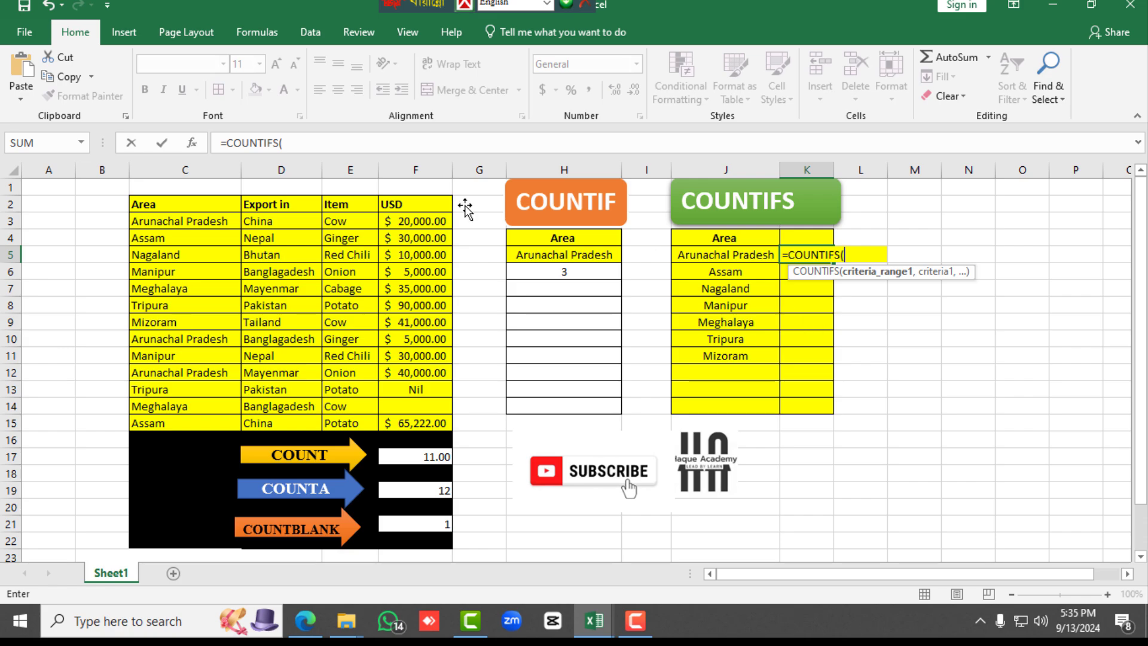
left_click_drag(158, 223, 172, 417)
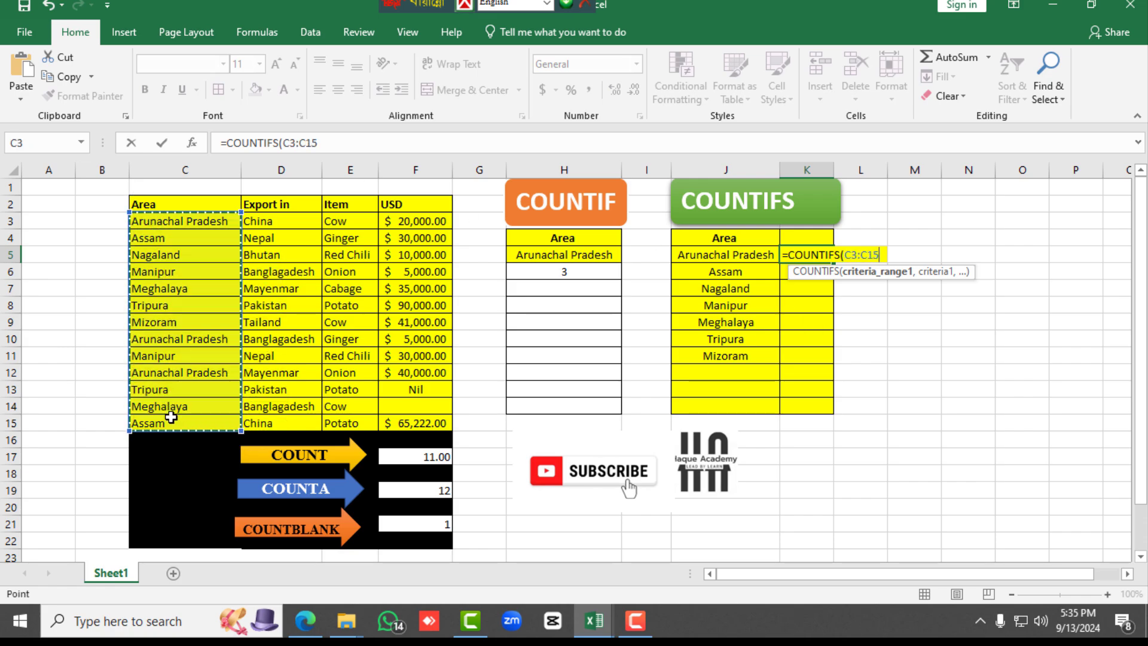
type(",")
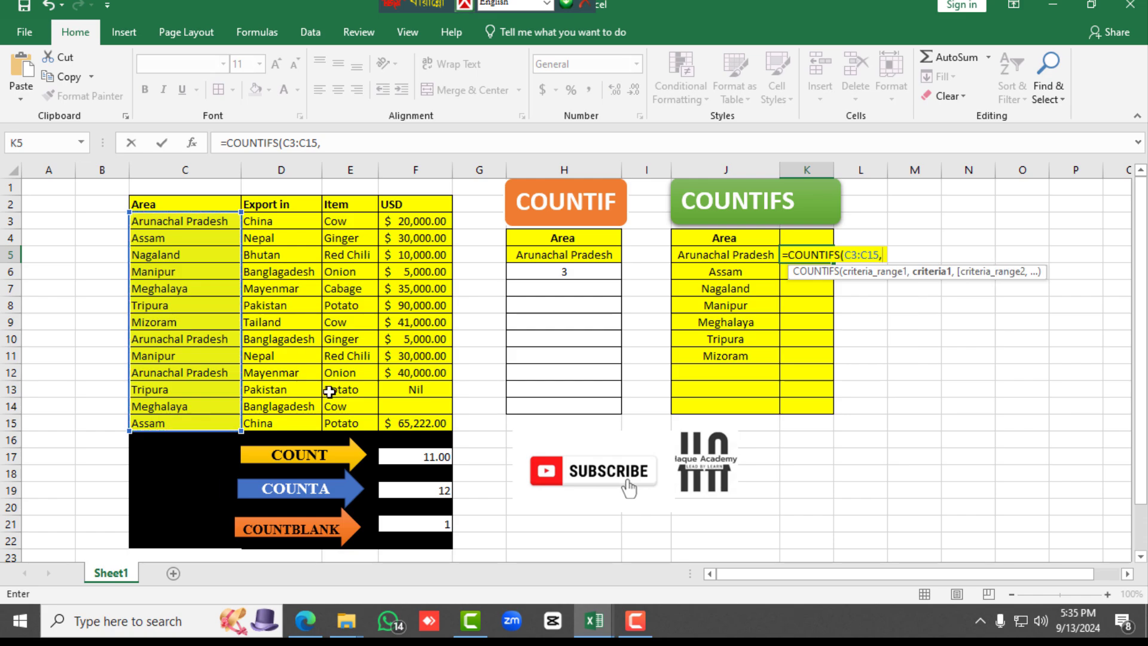
left_click(712, 255)
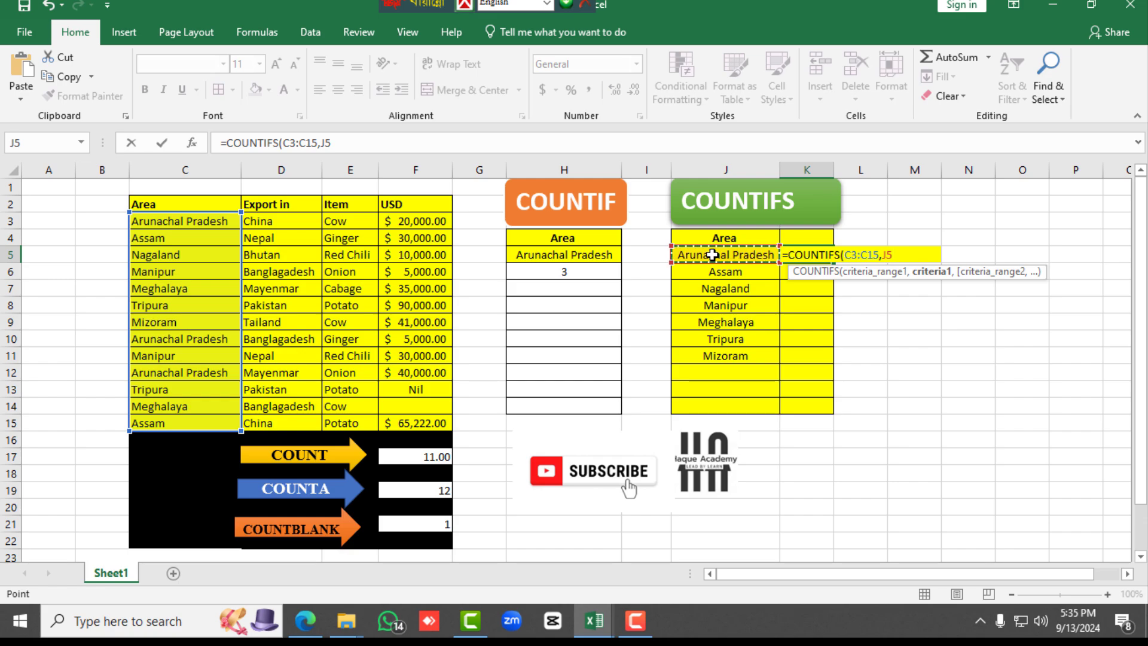
type(")")
key("Return")
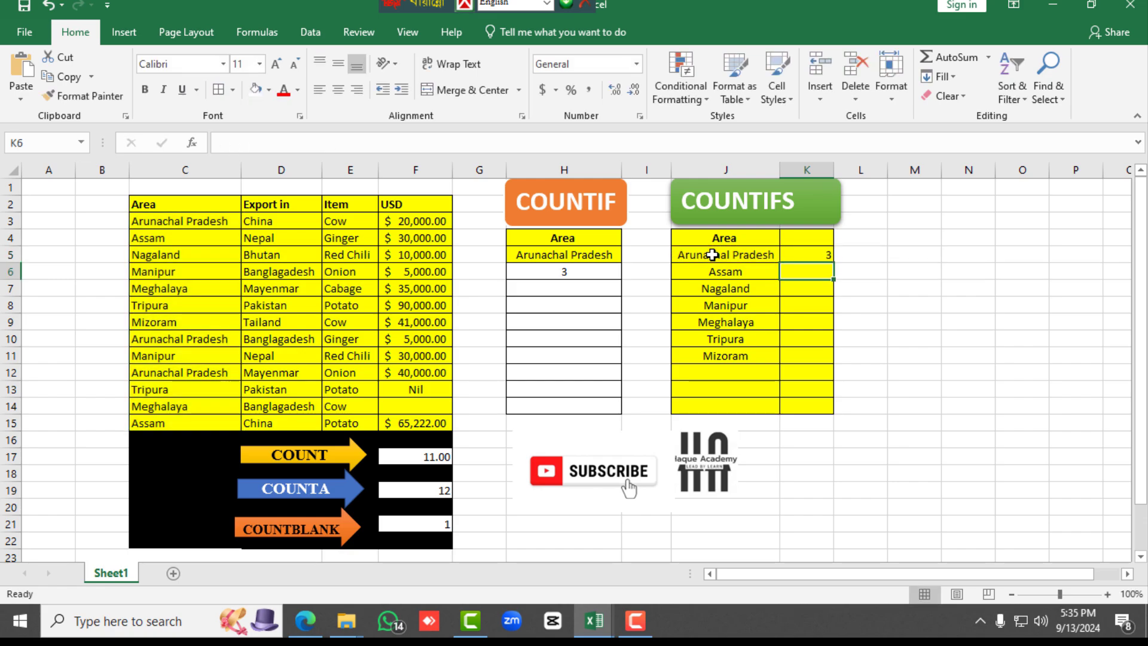
left_click(807, 256)
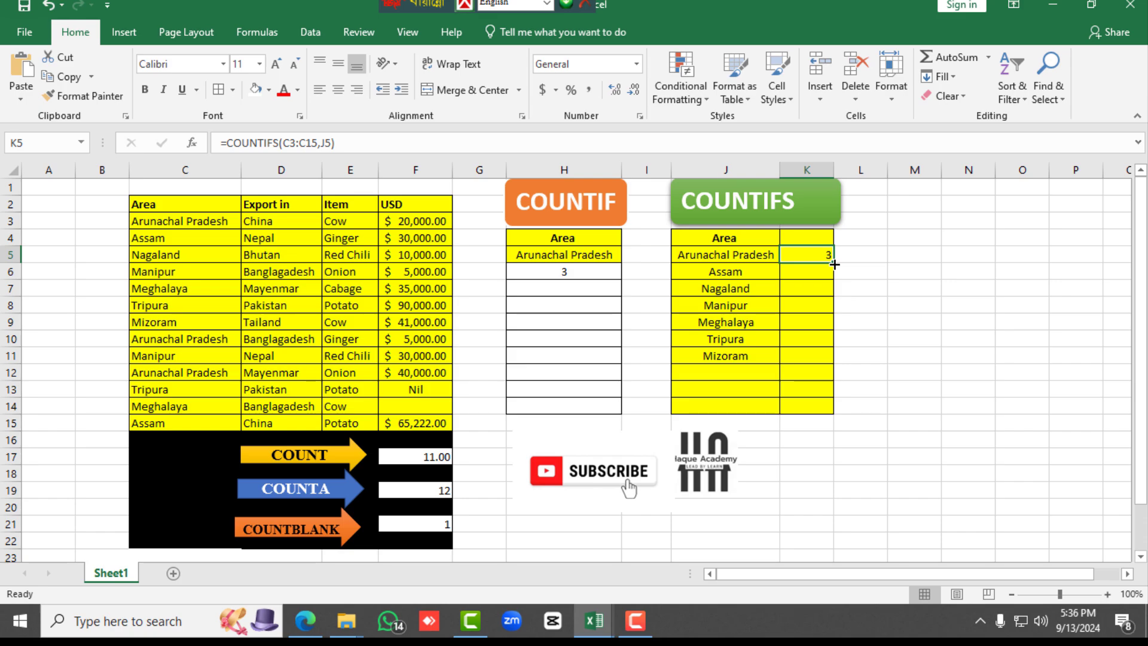
left_click_drag(834, 264, 825, 368)
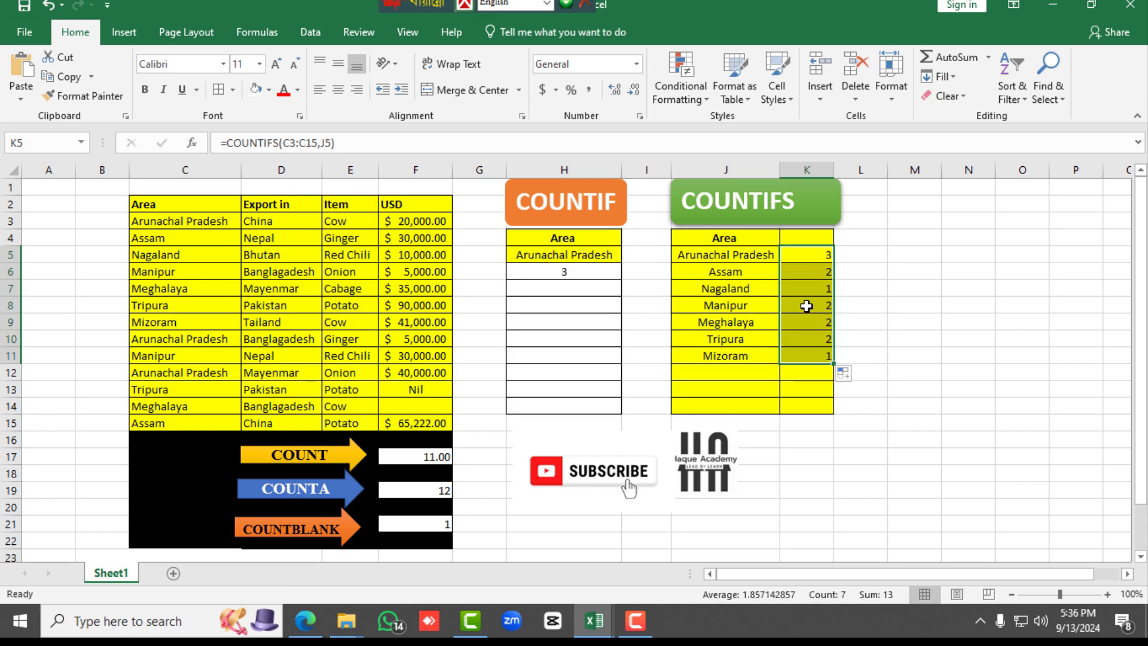
Check the COUNTIFS results for Assam in K6 and Nagaland in K7 against Area cells C4, C15 and C5
left_click(808, 275)
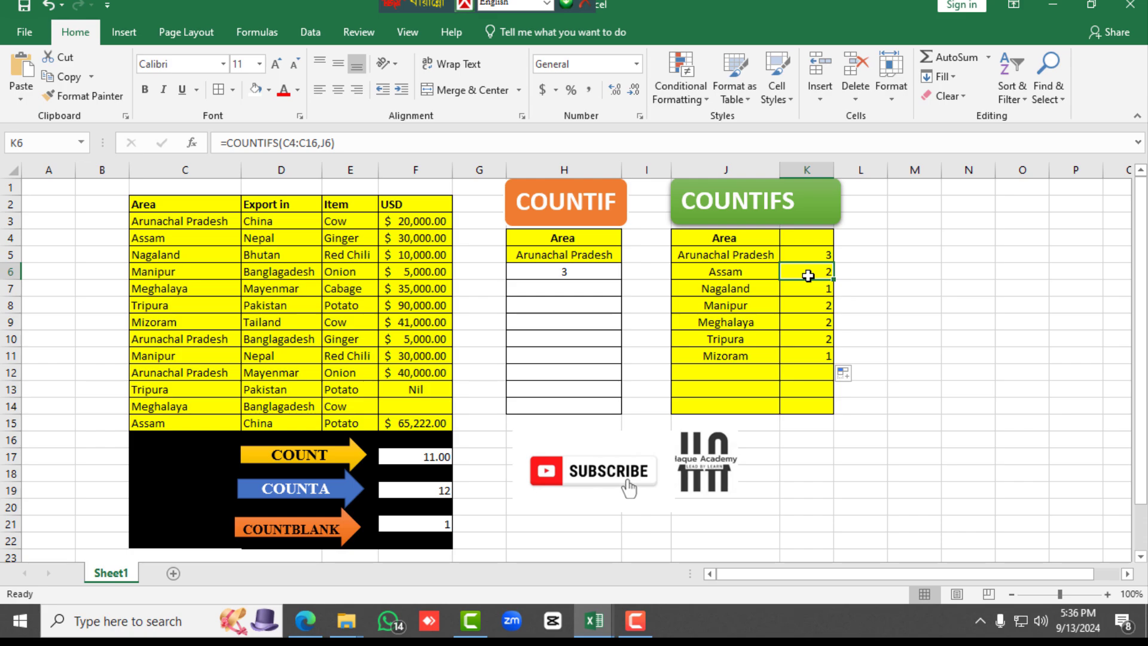
left_click(159, 239)
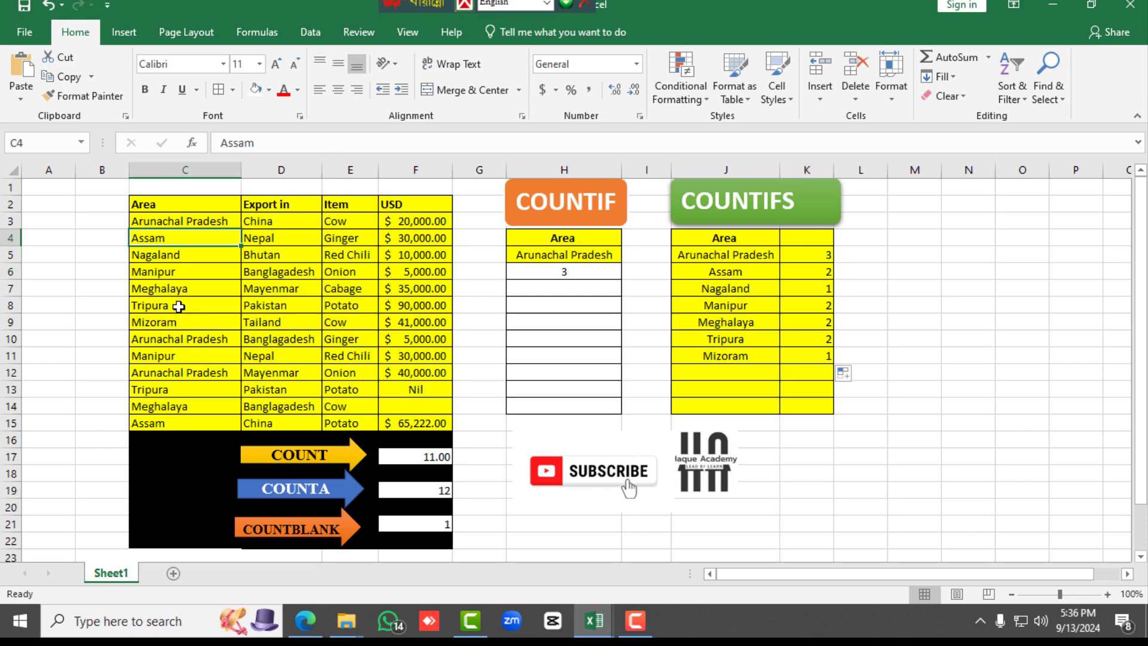
left_click(156, 422, "ctrl")
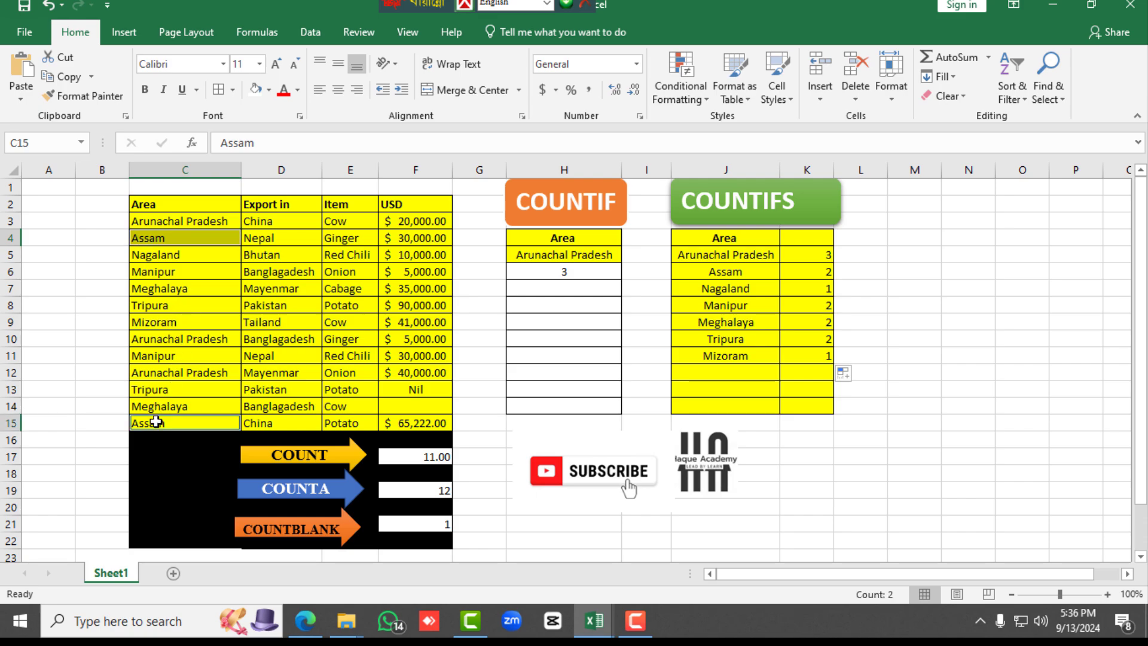
left_click(809, 287)
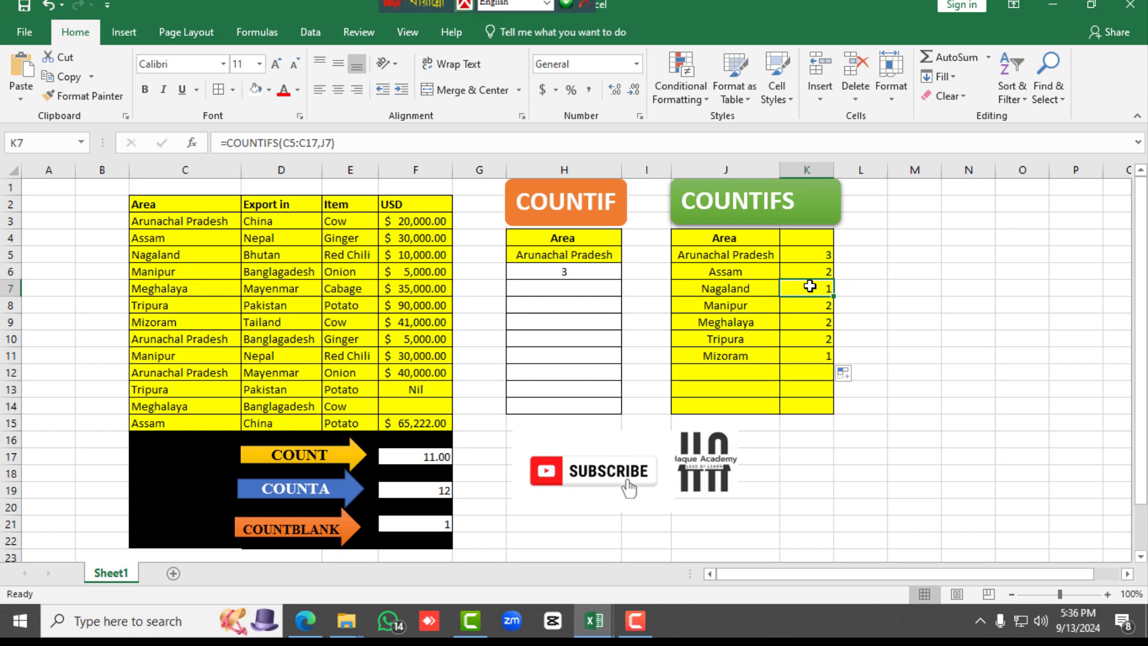
left_click(173, 257)
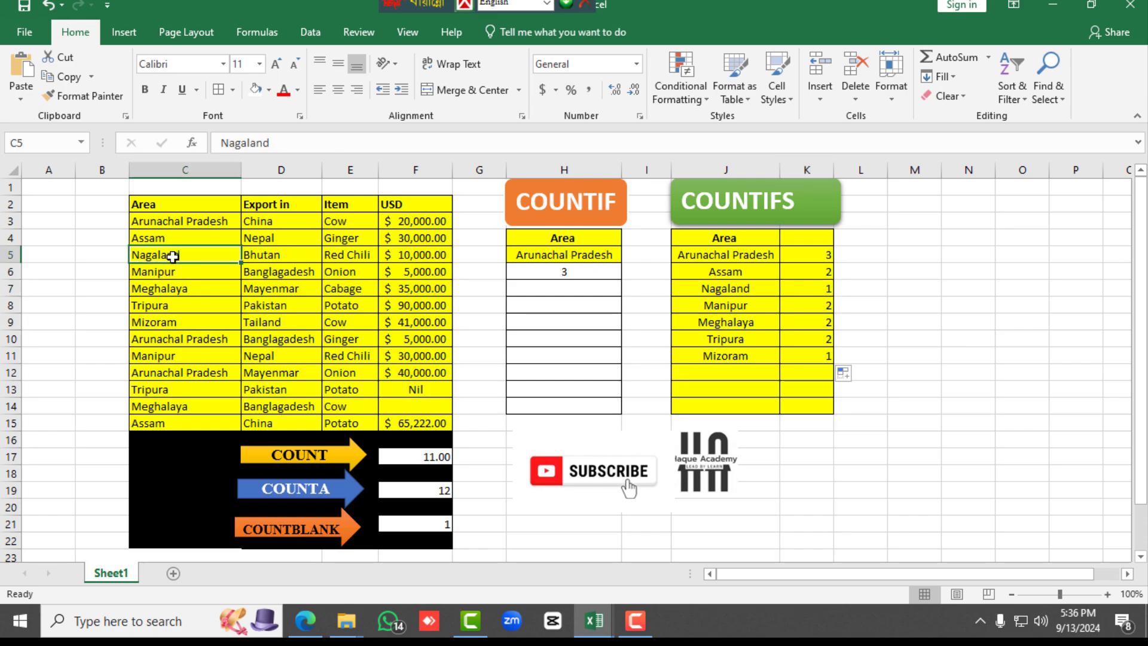
Check the COUNTIFS results for Manipur in K8 against C6 and C11, and for Meghalaya in K9 against C7 and C14
left_click(802, 309)
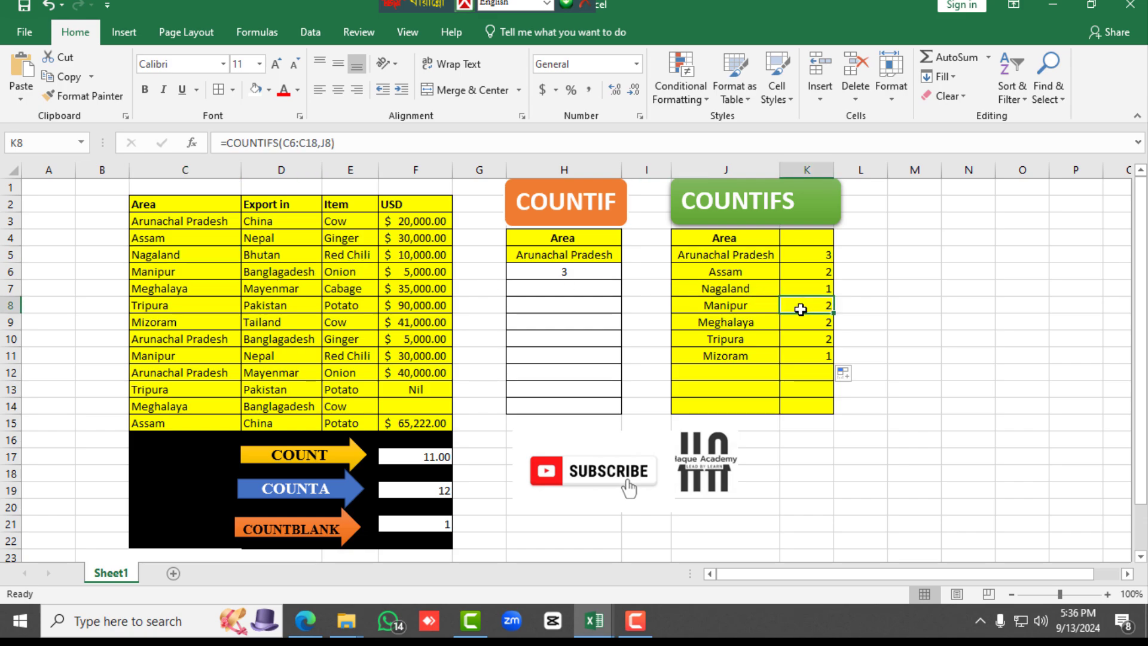
left_click(175, 270)
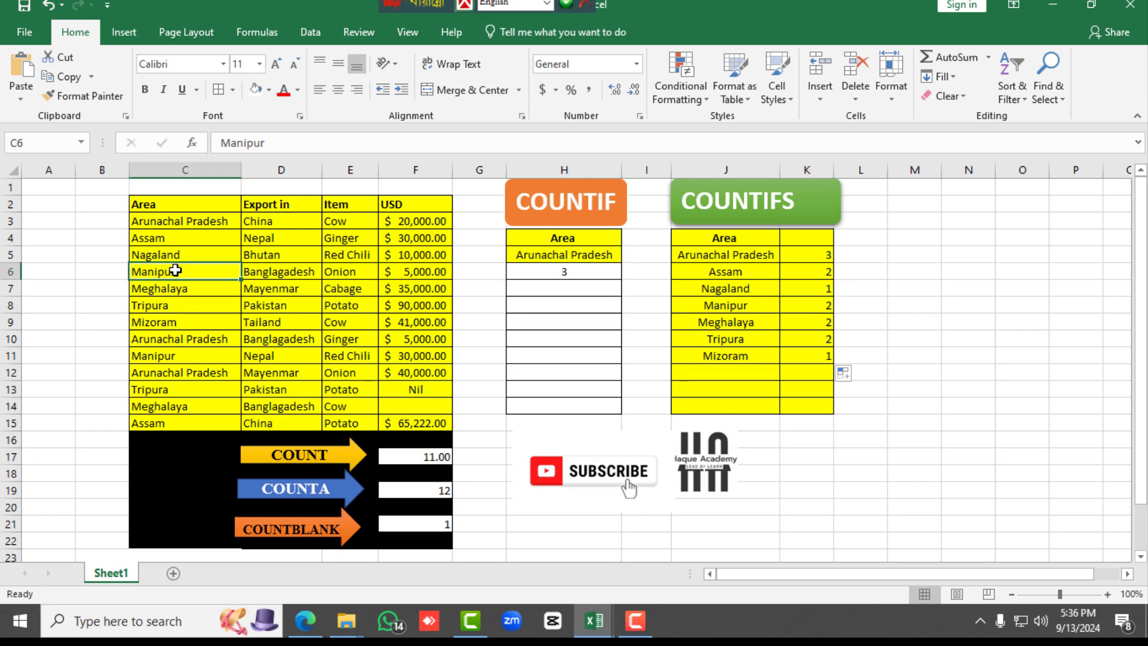
left_click(160, 354, "ctrl")
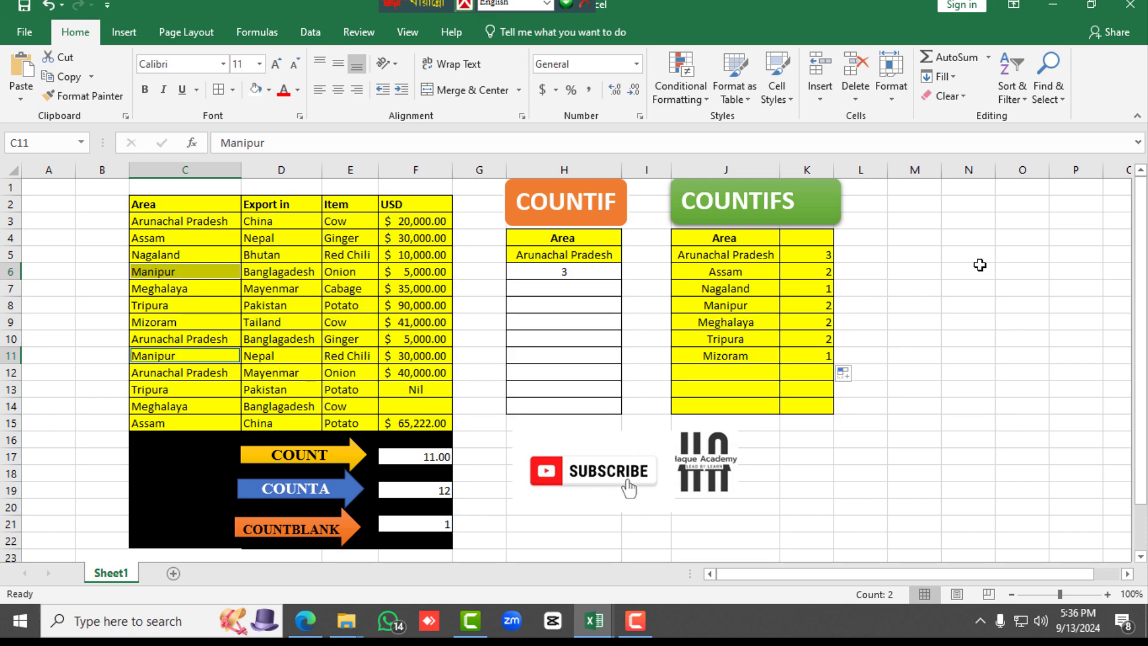
left_click(814, 322)
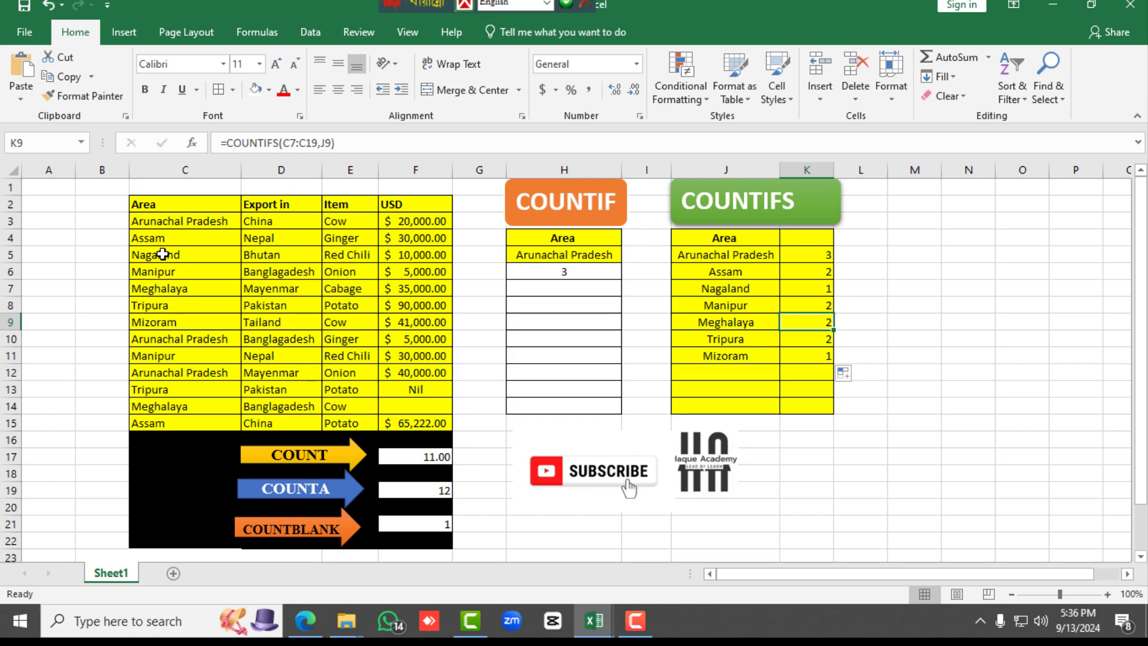
left_click(162, 291)
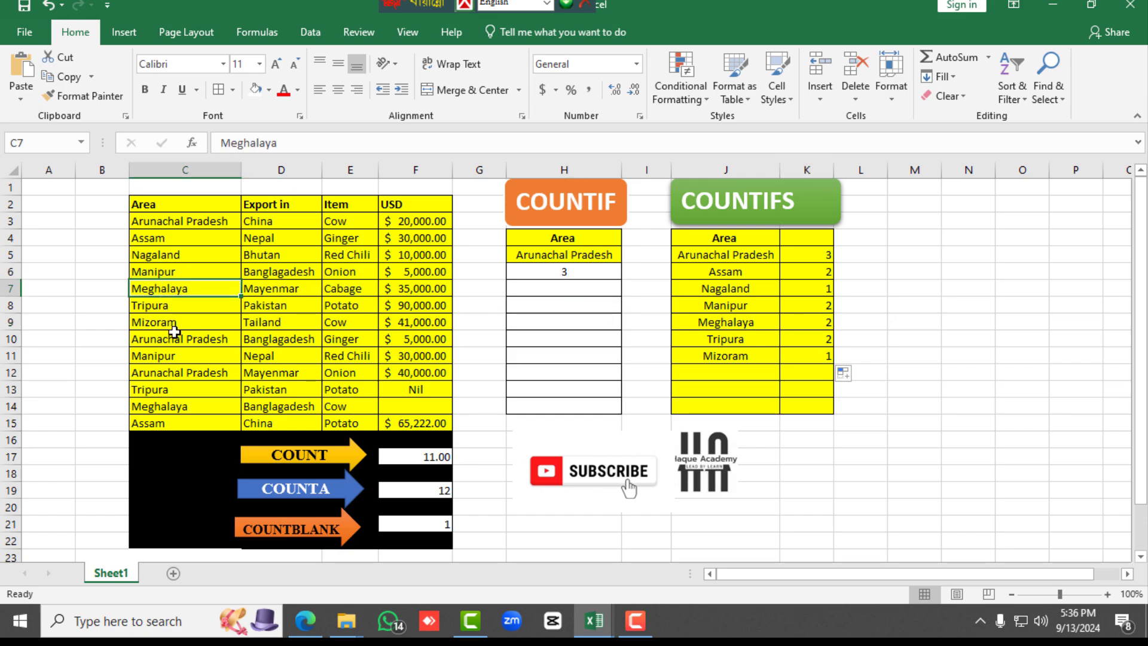
left_click(177, 408, "ctrl")
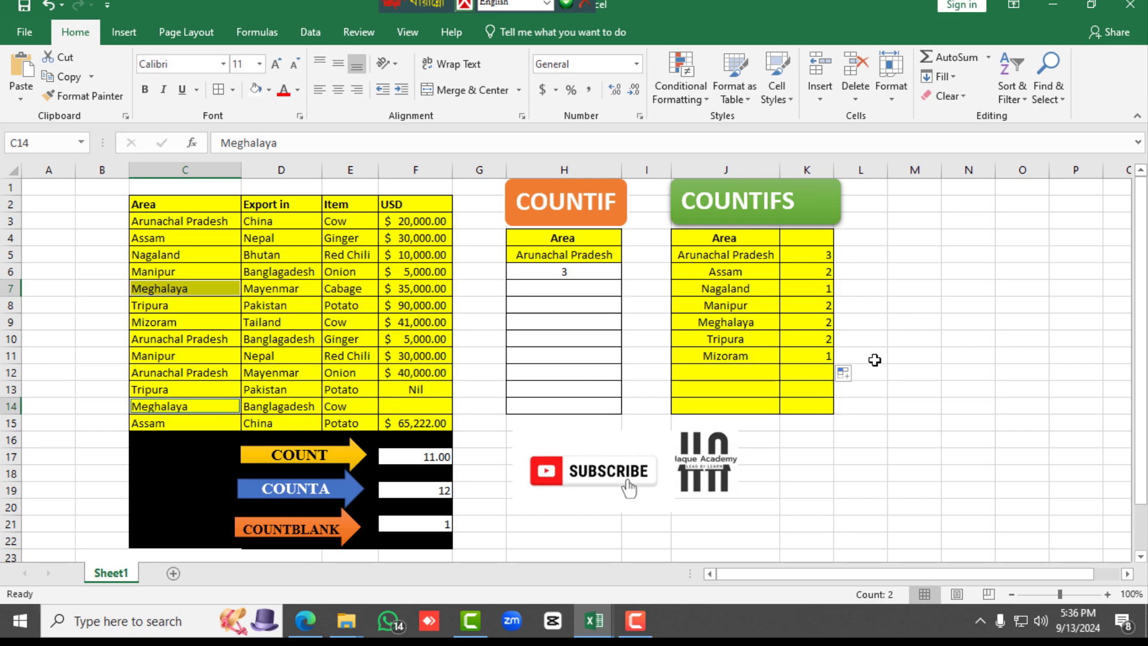
Check the COUNTIFS results for Tripura in K10 against C8 and C13, and for Mizoram in K11 against C9
left_click(800, 339)
left_click(746, 343)
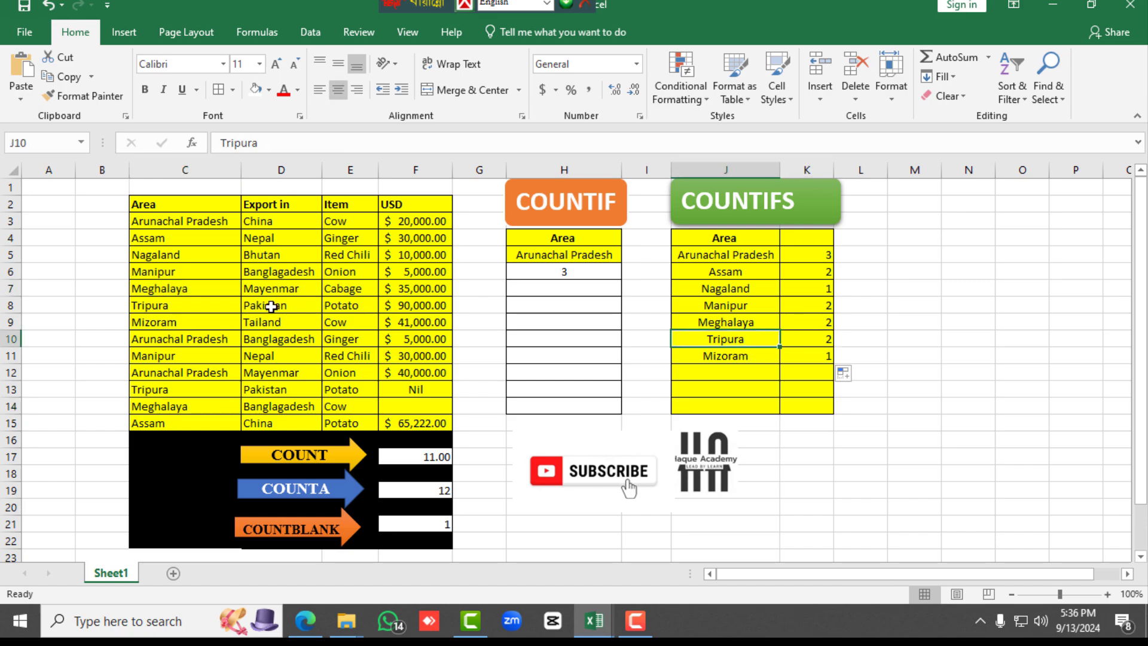
left_click(152, 390)
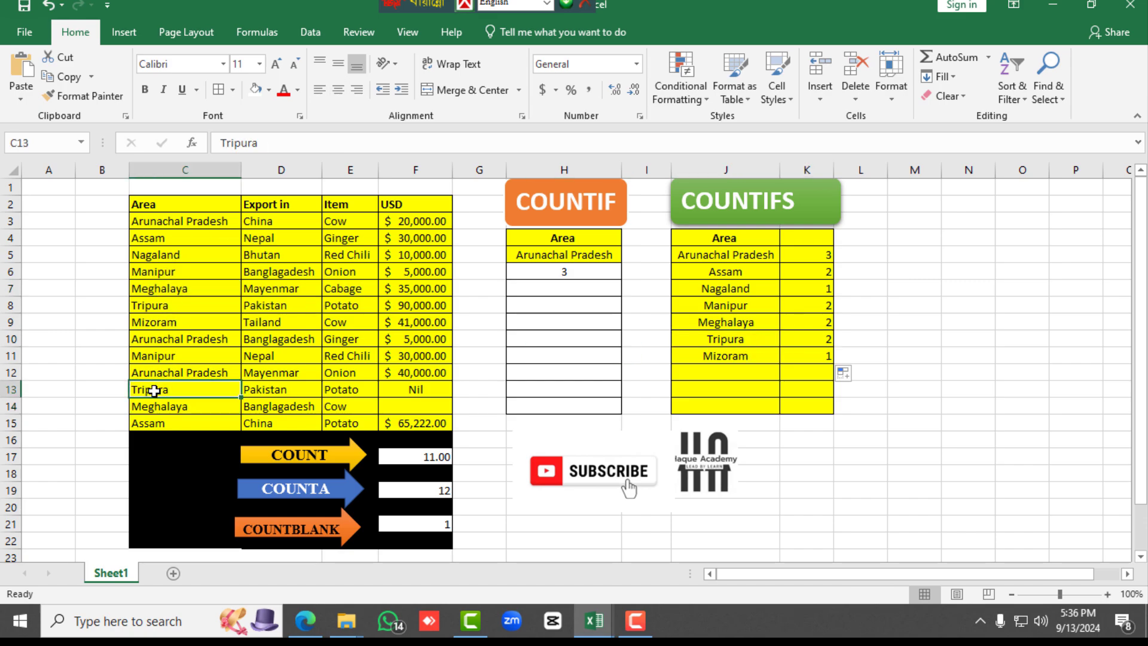
left_click(179, 306, "ctrl")
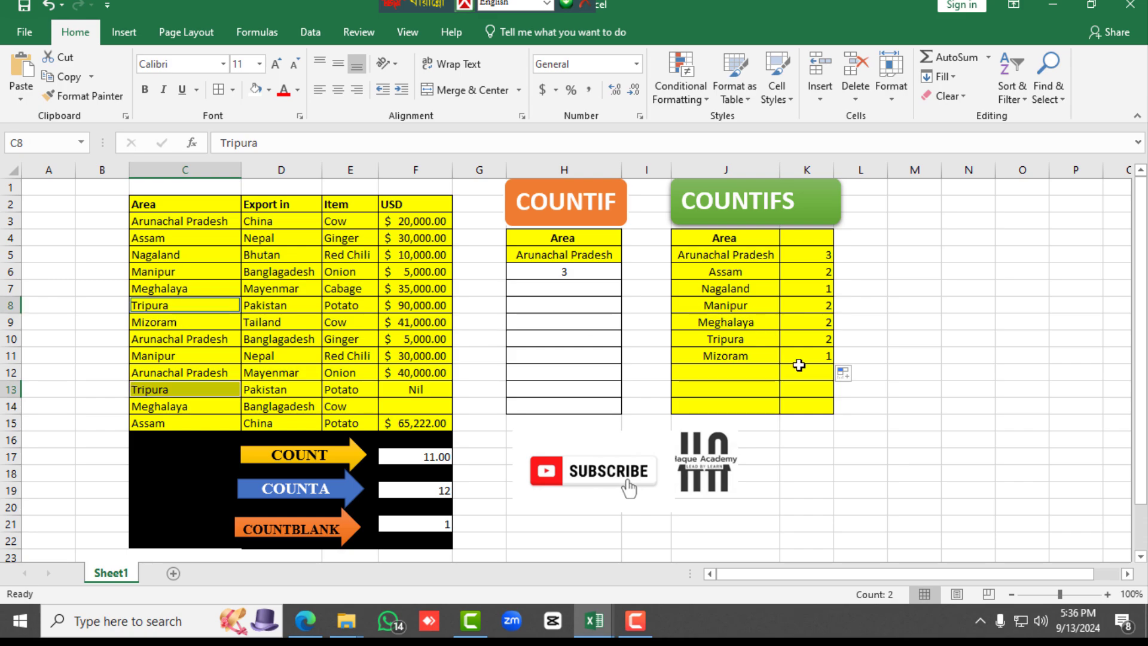
left_click(767, 353)
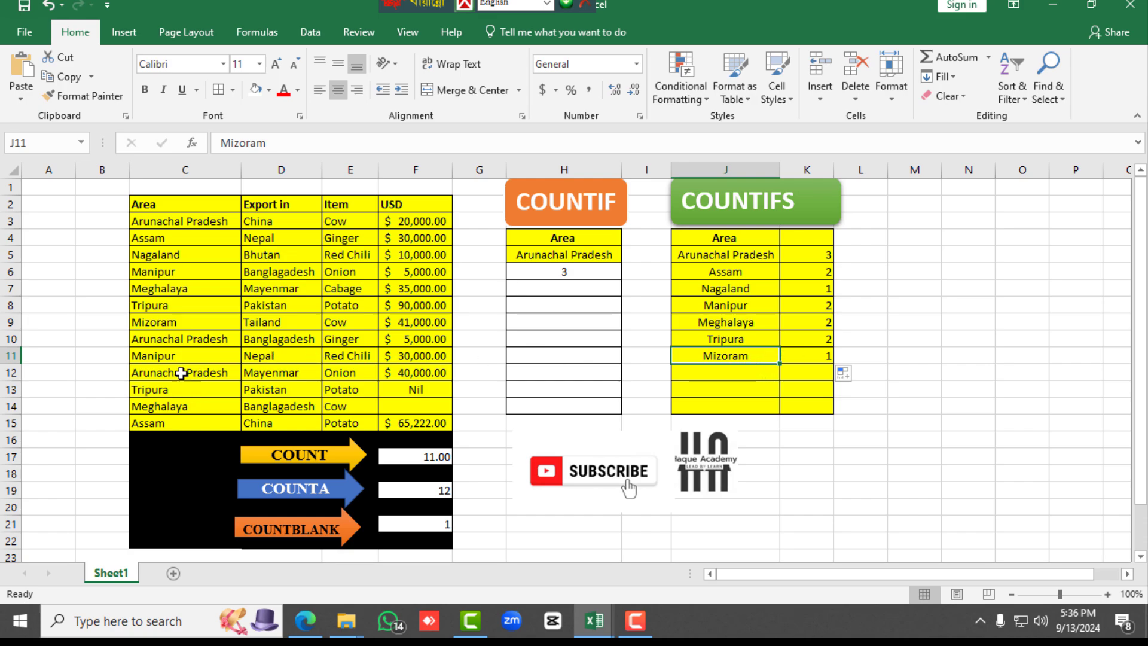
left_click(176, 323)
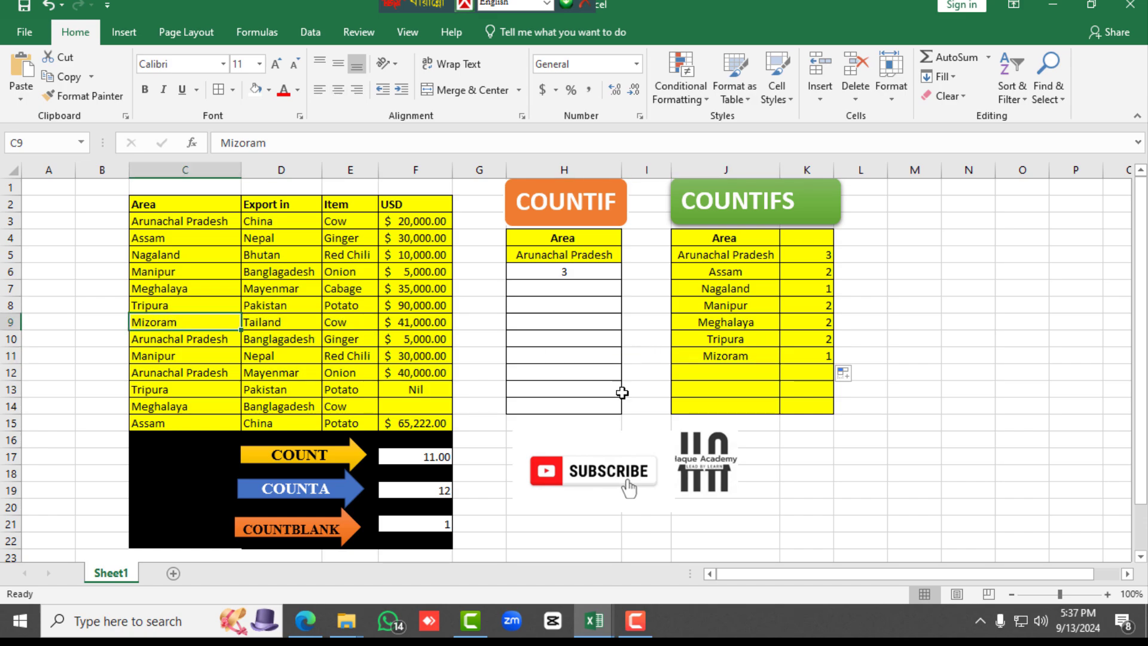
left_click(759, 356, "ctrl")
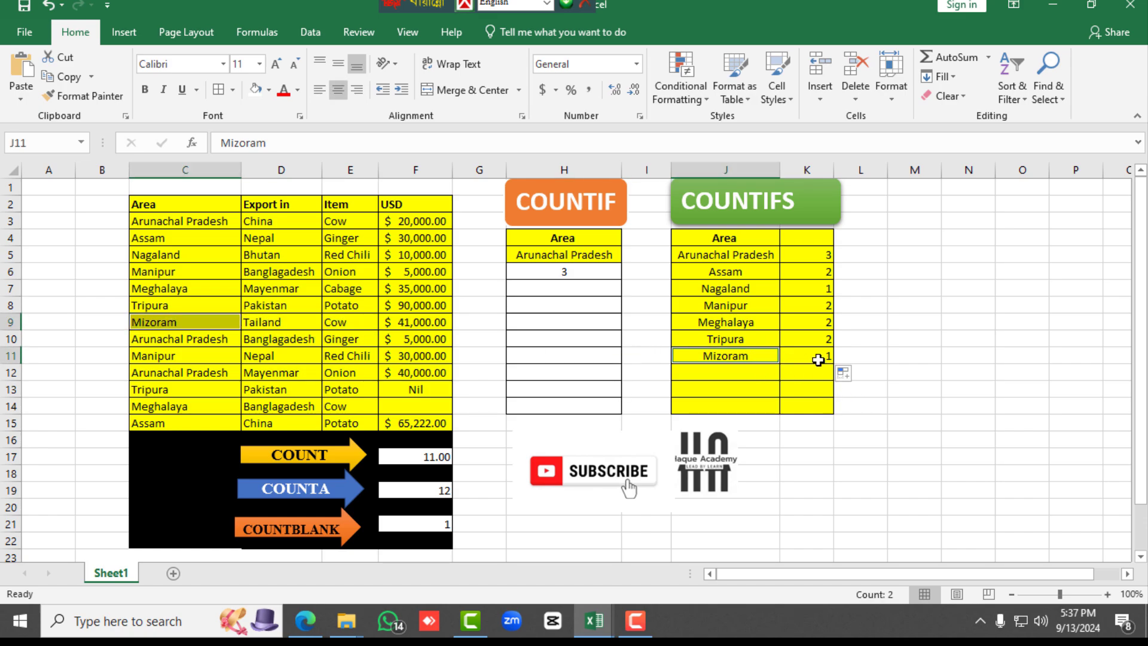
left_click(818, 359)
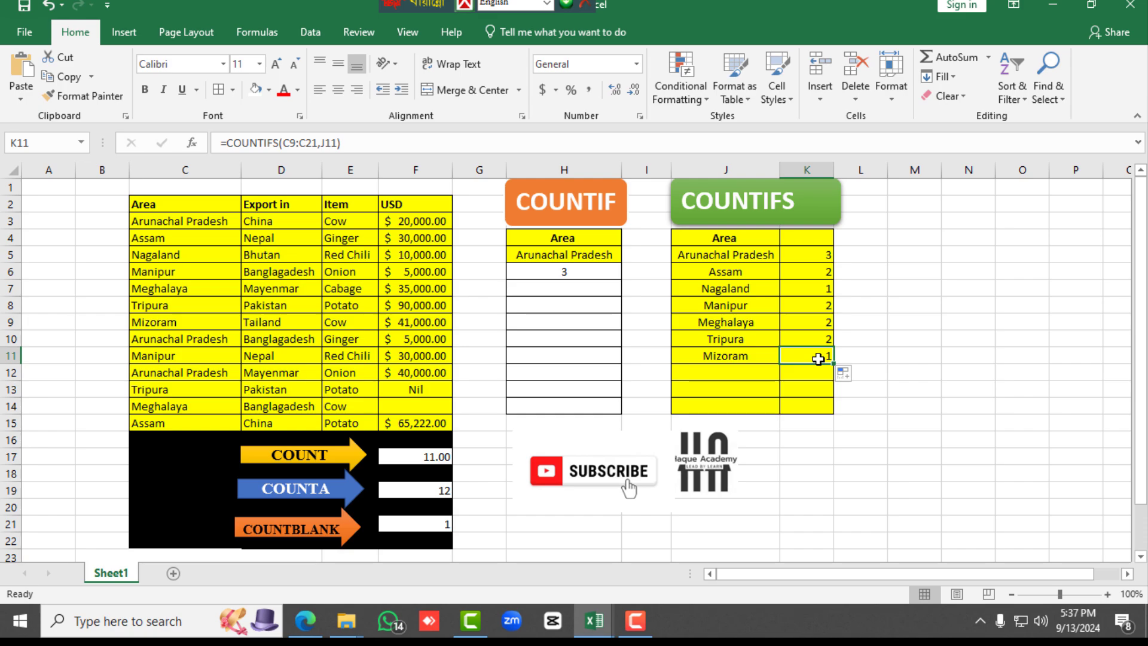
left_click(851, 358)
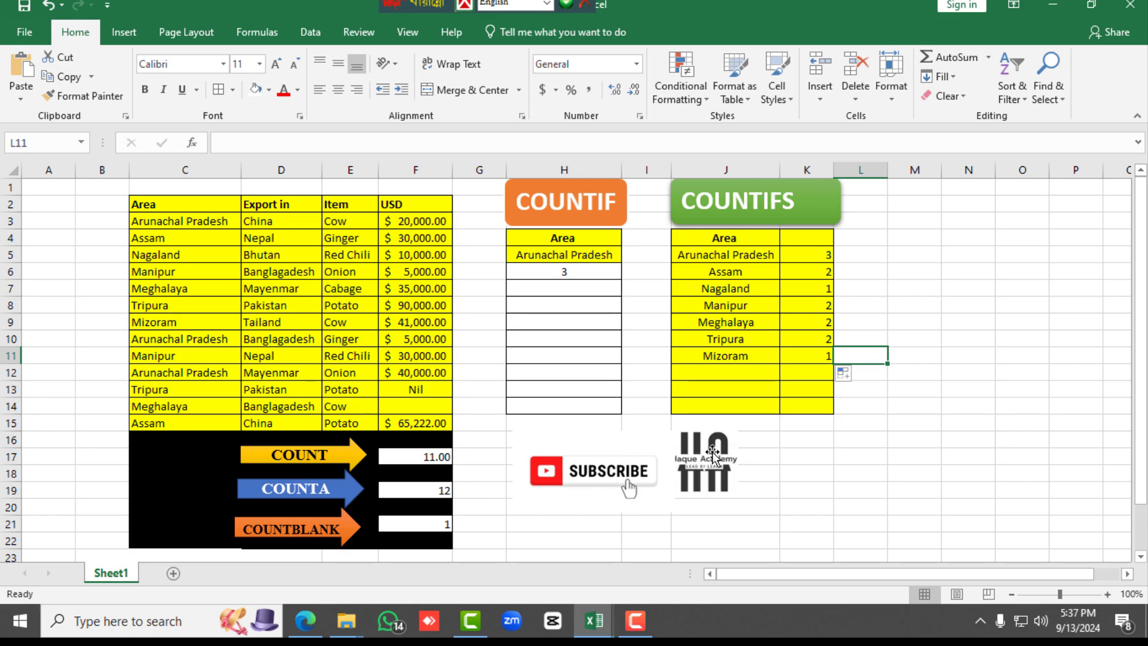
left_click(639, 625)
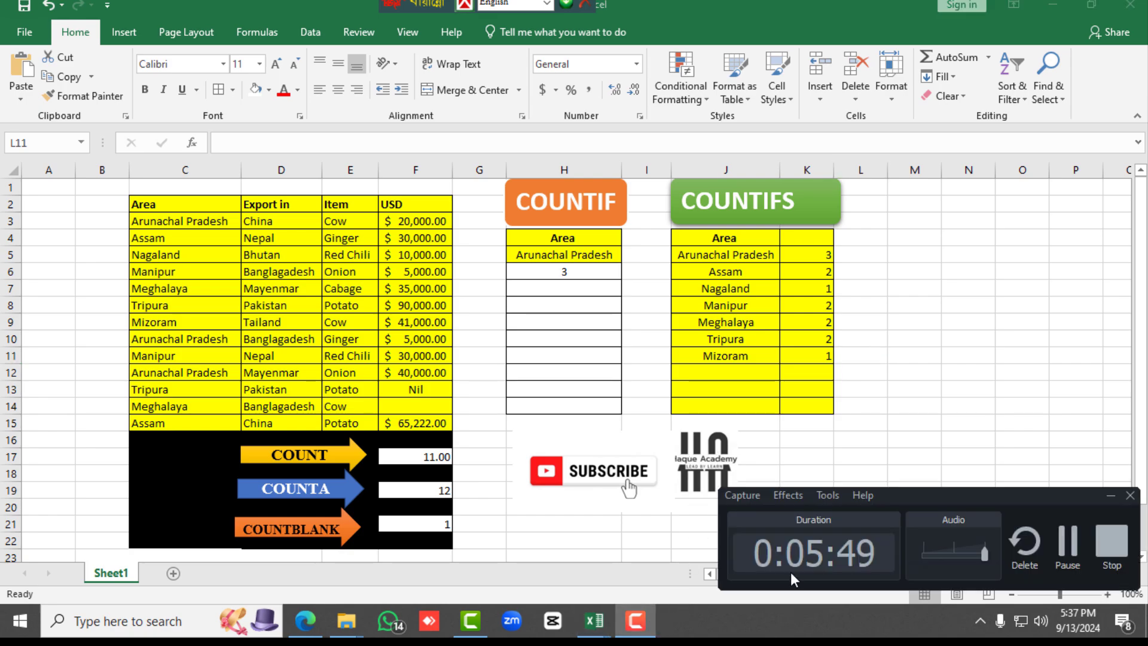